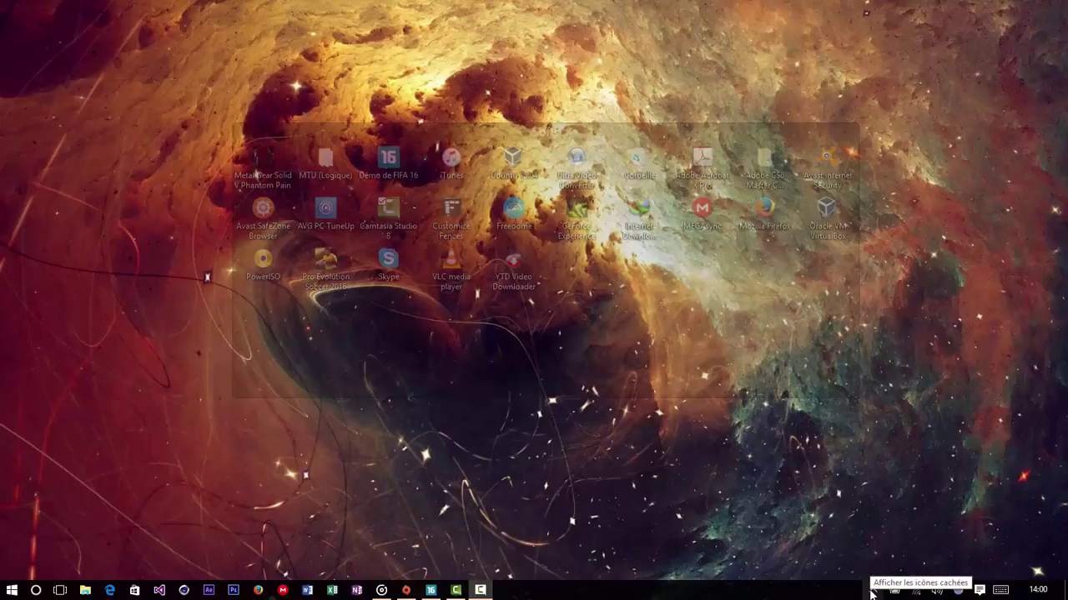
# Start AVG PC TuneUp from the hidden system tray programs and move its window nearer the centre of the desktop
pyautogui.click(871, 590)
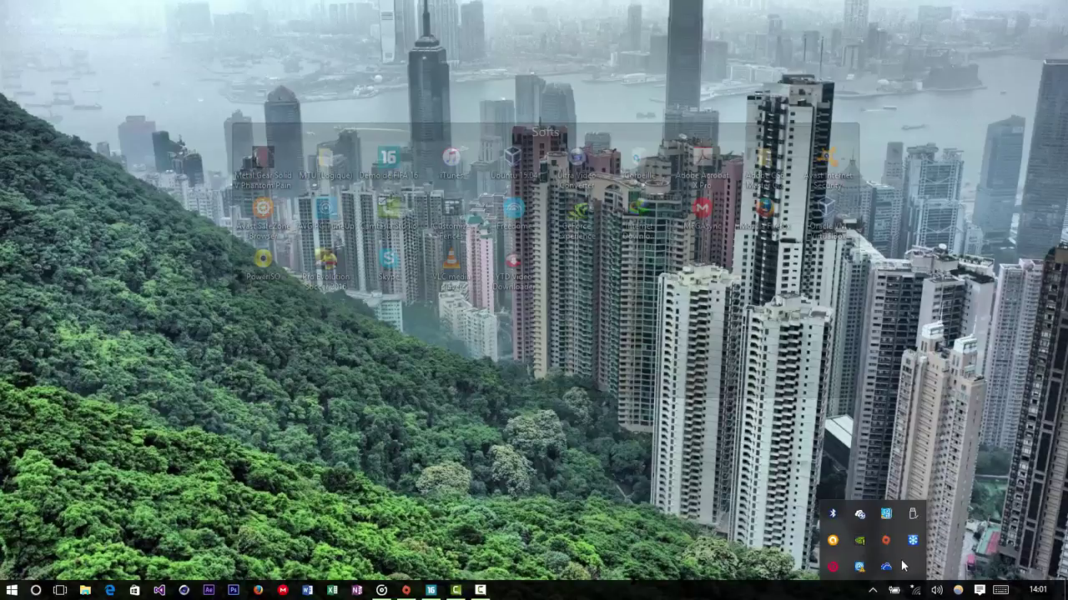
pyautogui.rightClick(857, 569)
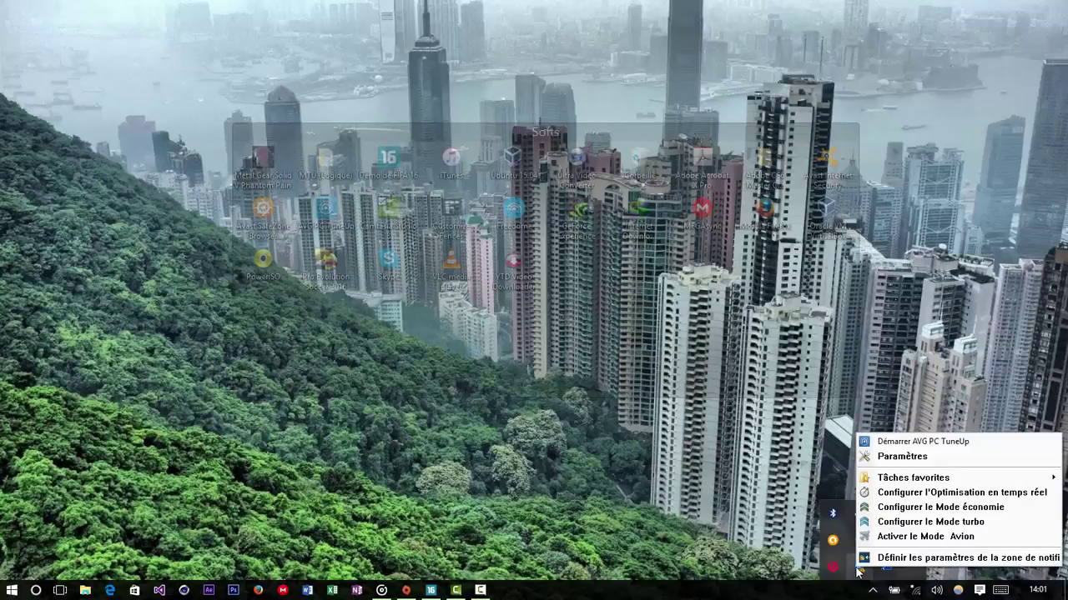
pyautogui.click(906, 442)
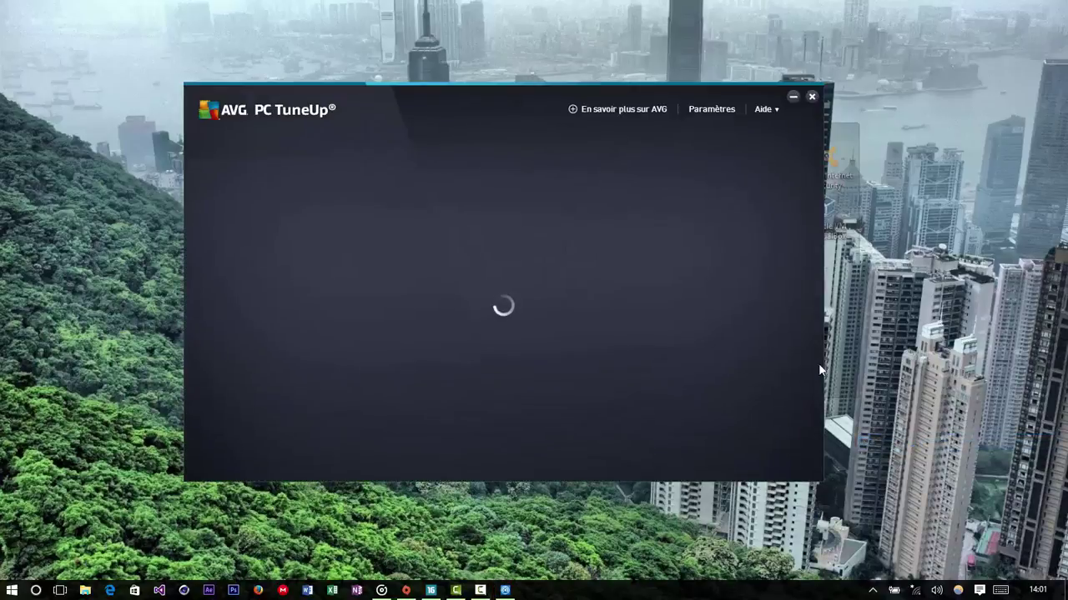
pyautogui.moveTo(487, 95); pyautogui.dragTo(524, 109)
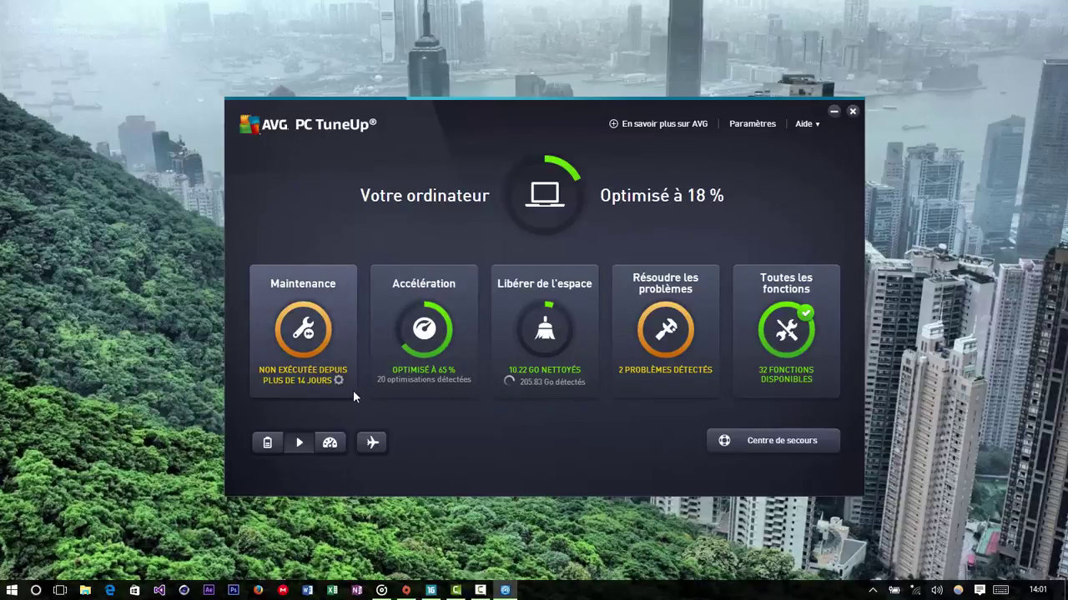
# Run the Maintenance analysis, review the registry, shortcut, browser data and startup categories, and return to the overview
pyautogui.click(318, 331)
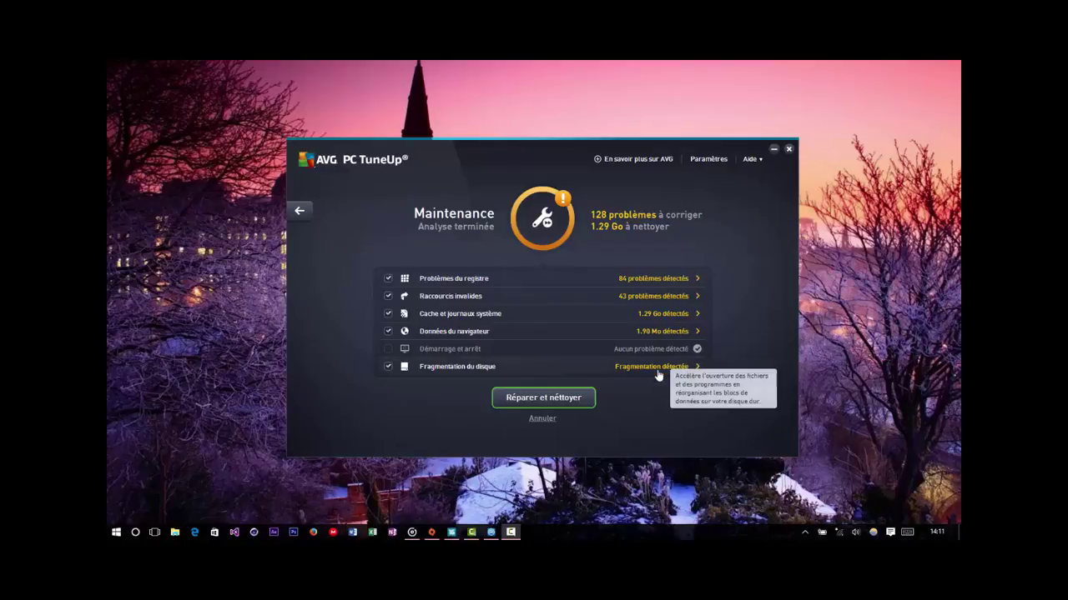
pyautogui.moveTo(644, 335)
pyautogui.moveTo(541, 349)
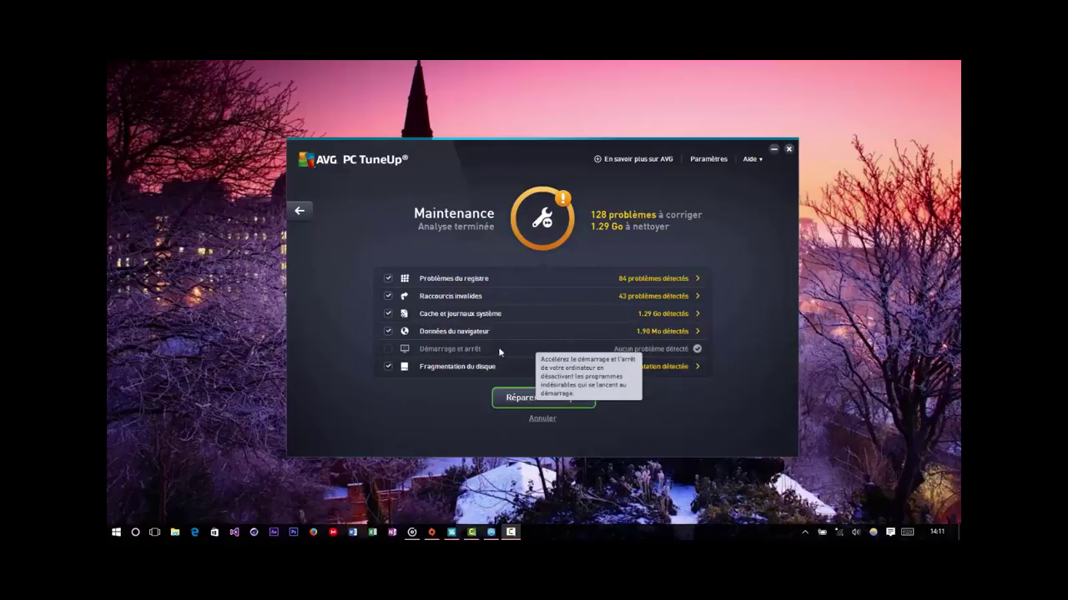
pyautogui.moveTo(421, 280)
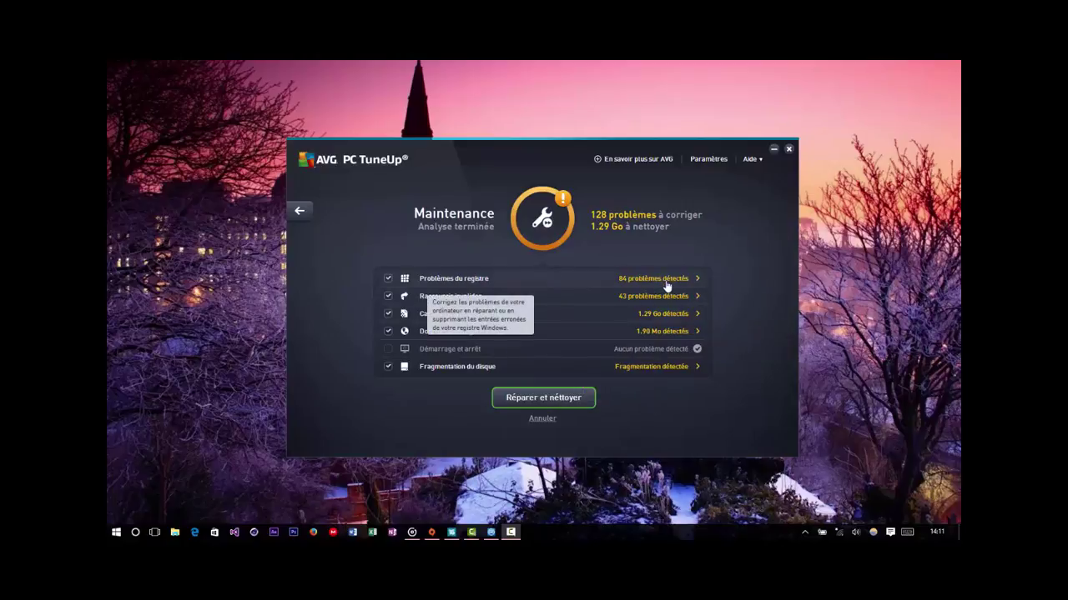
pyautogui.moveTo(638, 297)
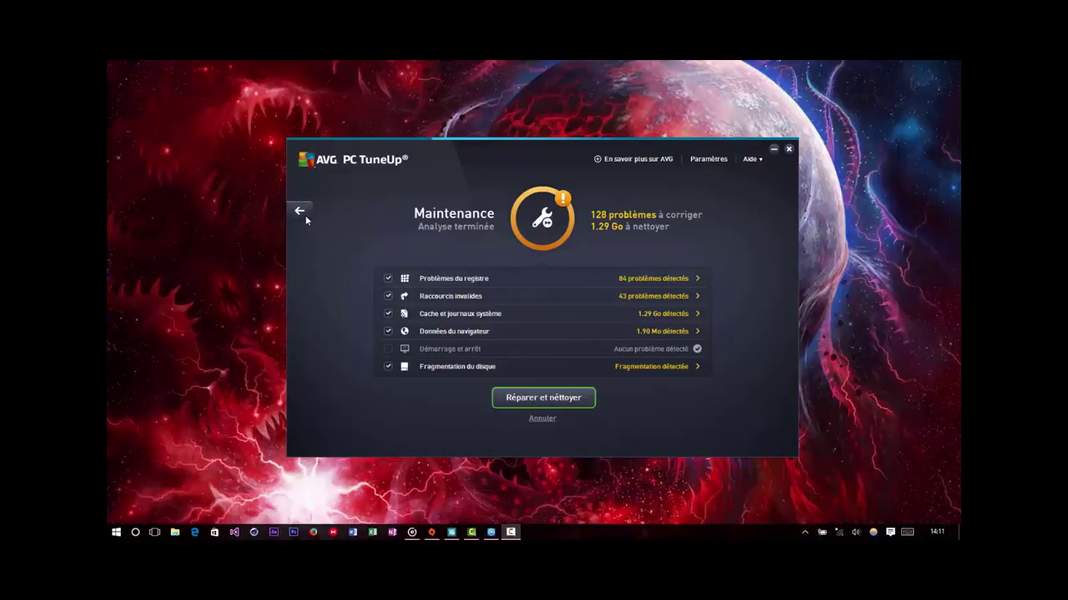
pyautogui.click(300, 213)
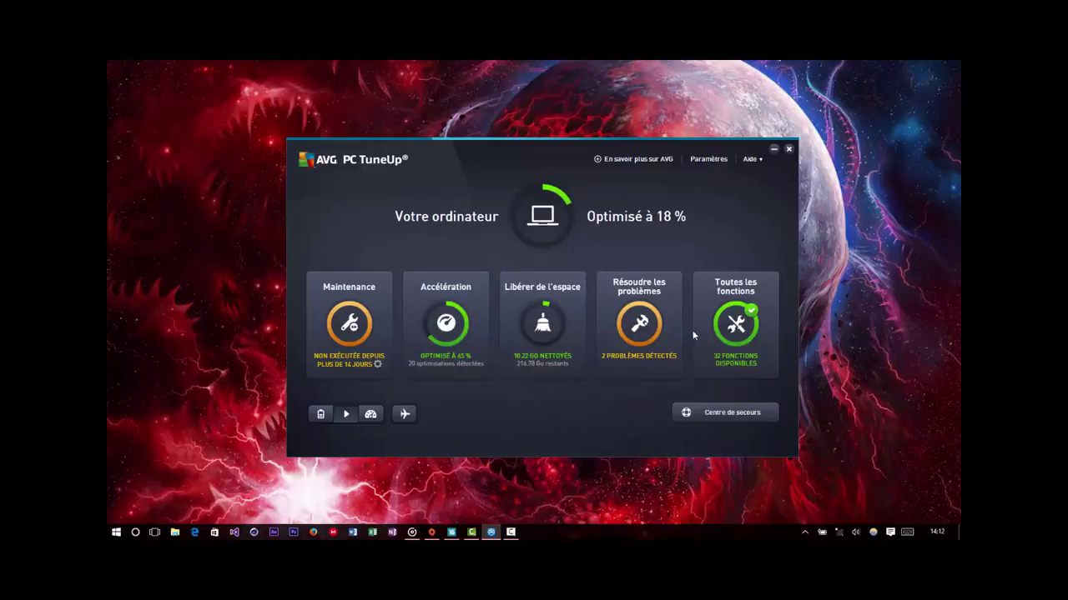
# Look over the "Résoudre les problèmes" section and the "Toutes les fonctions" list, returning to the overview
pyautogui.click(633, 340)
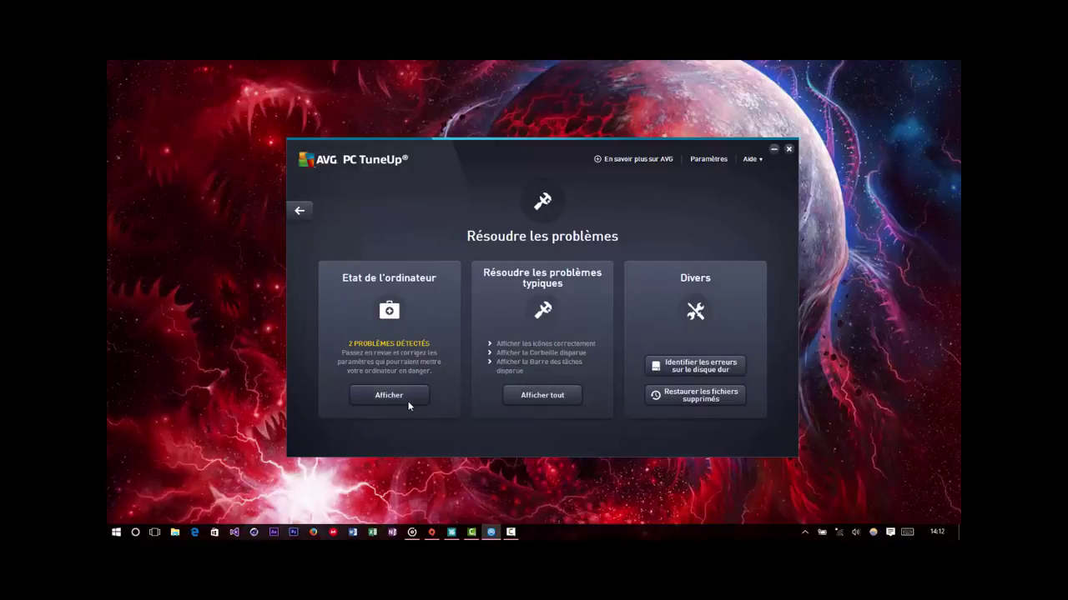
pyautogui.click(302, 215)
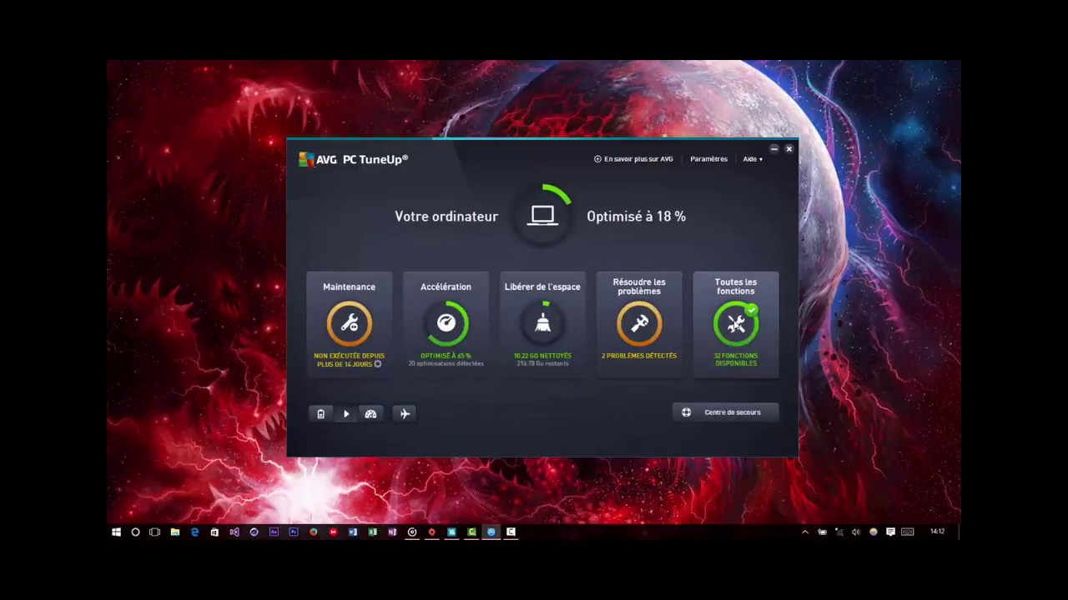
pyautogui.click(733, 319)
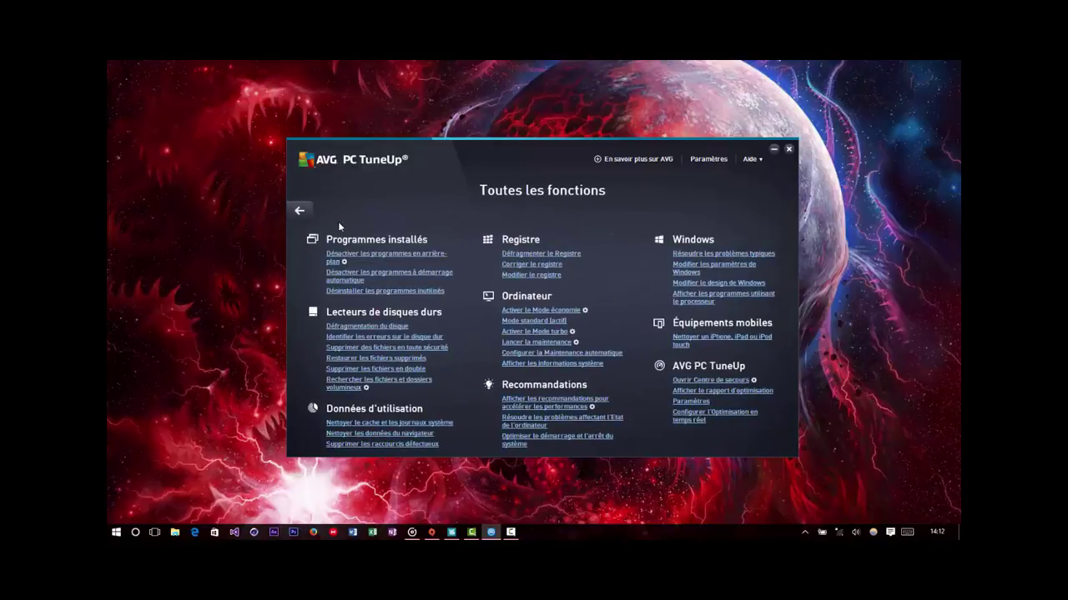
pyautogui.click(300, 211)
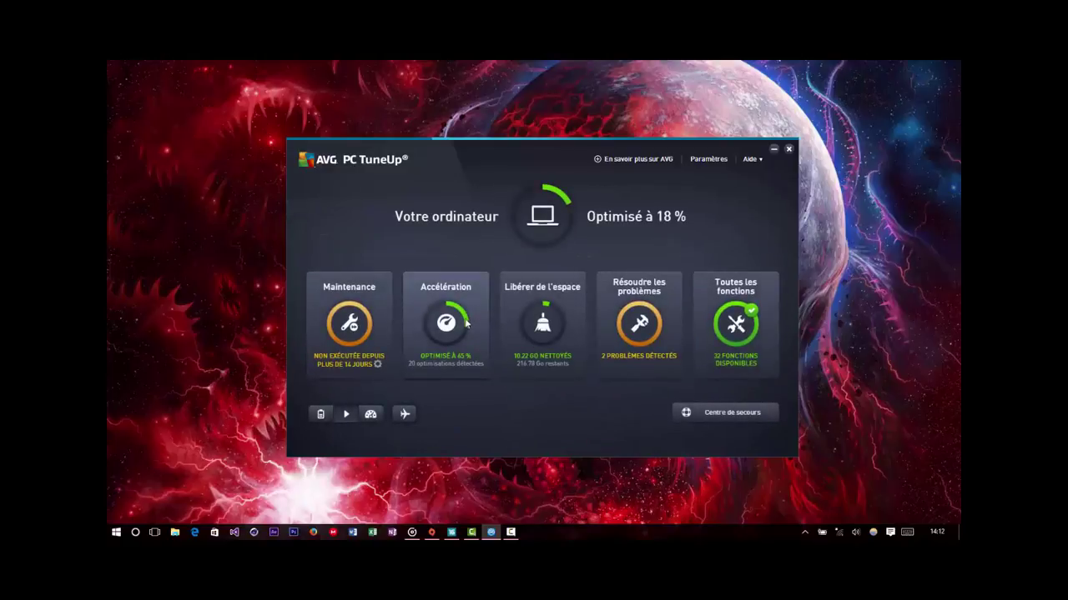
# Examine the optimisation potential under Accélération, including its Recommandations entry, and go back to the overview
pyautogui.click(463, 328)
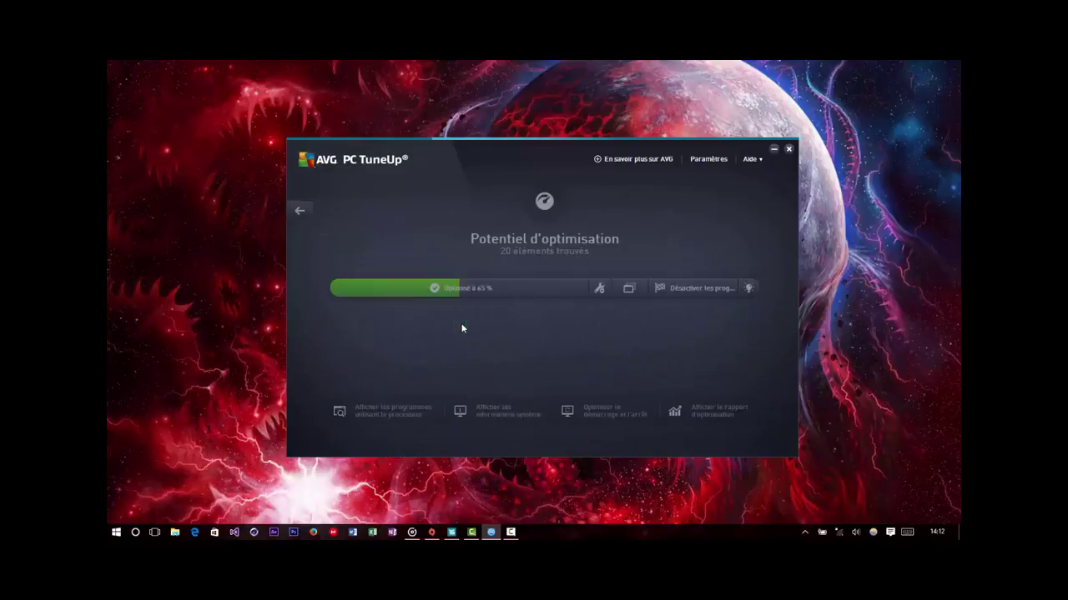
pyautogui.click(726, 290)
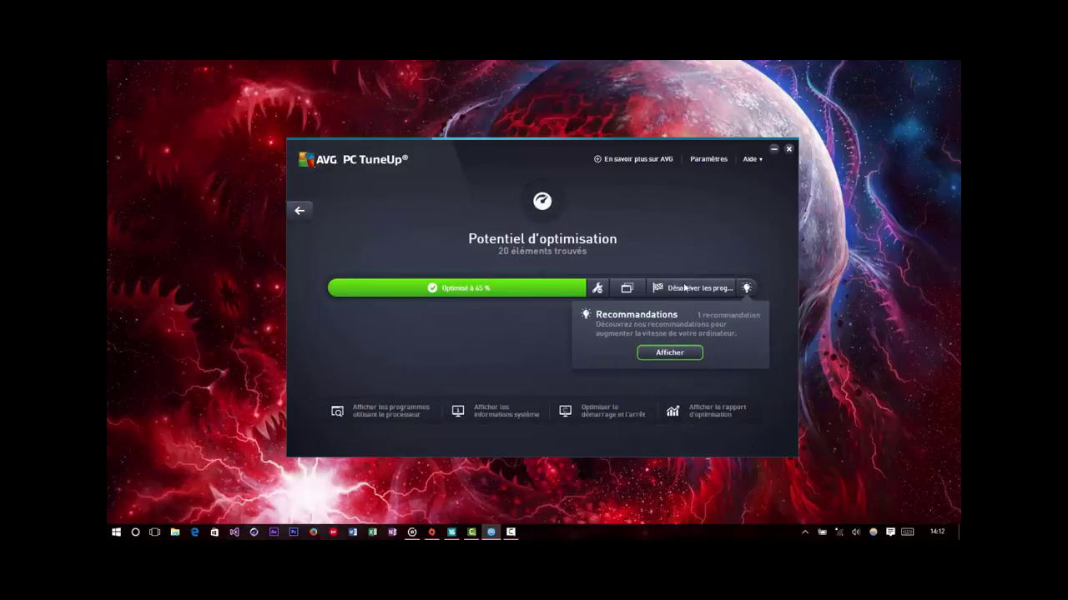
pyautogui.click(299, 211)
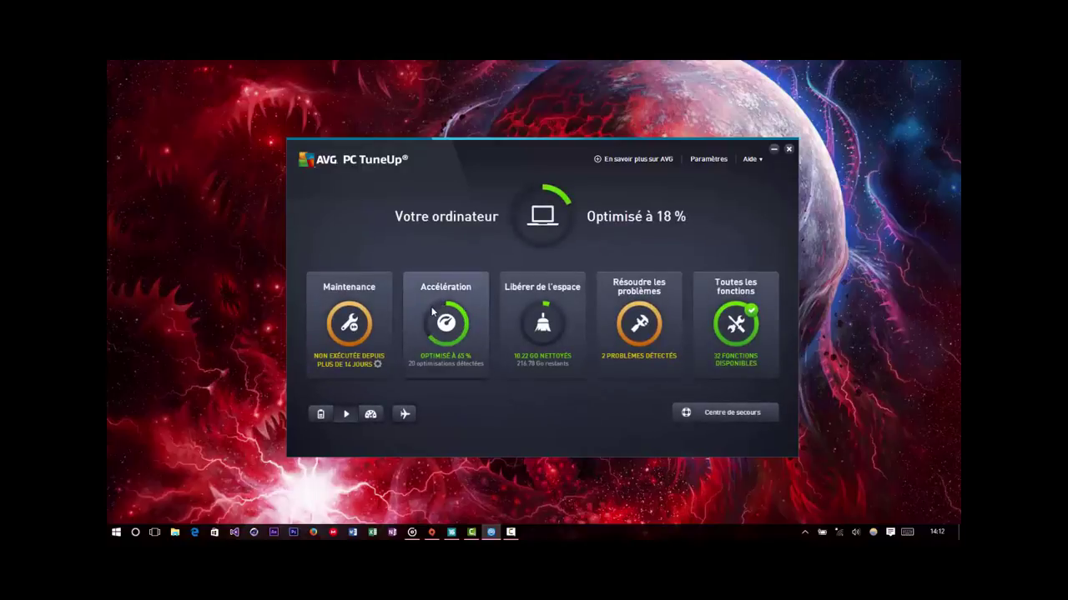
# From Accélération's performance recommendations, examine the profile's Internet connection and visual effects options, and cancel without changing them
pyautogui.click(430, 310)
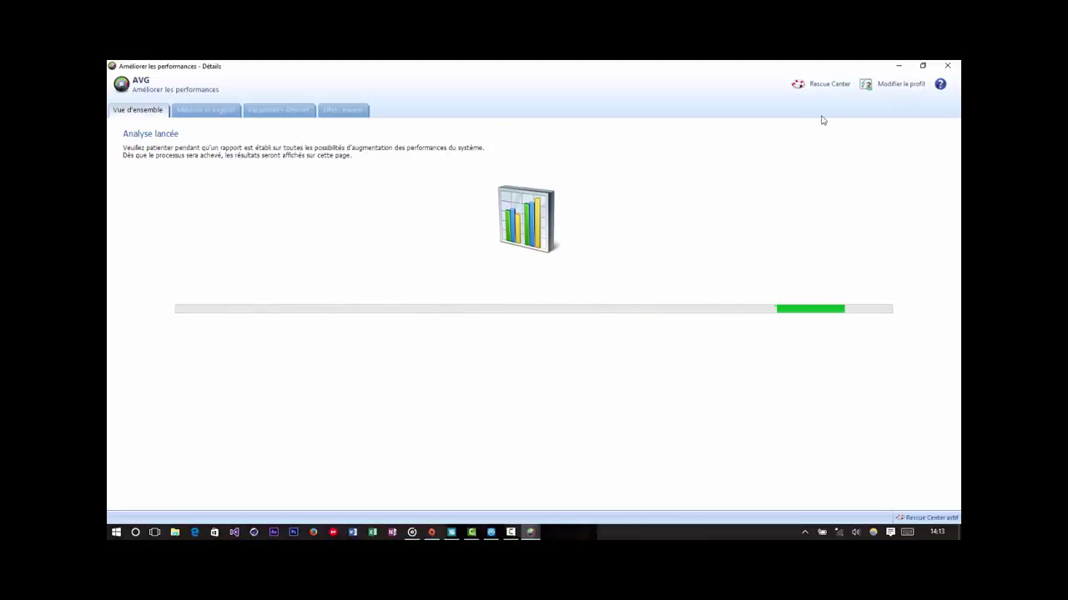
pyautogui.click(890, 93)
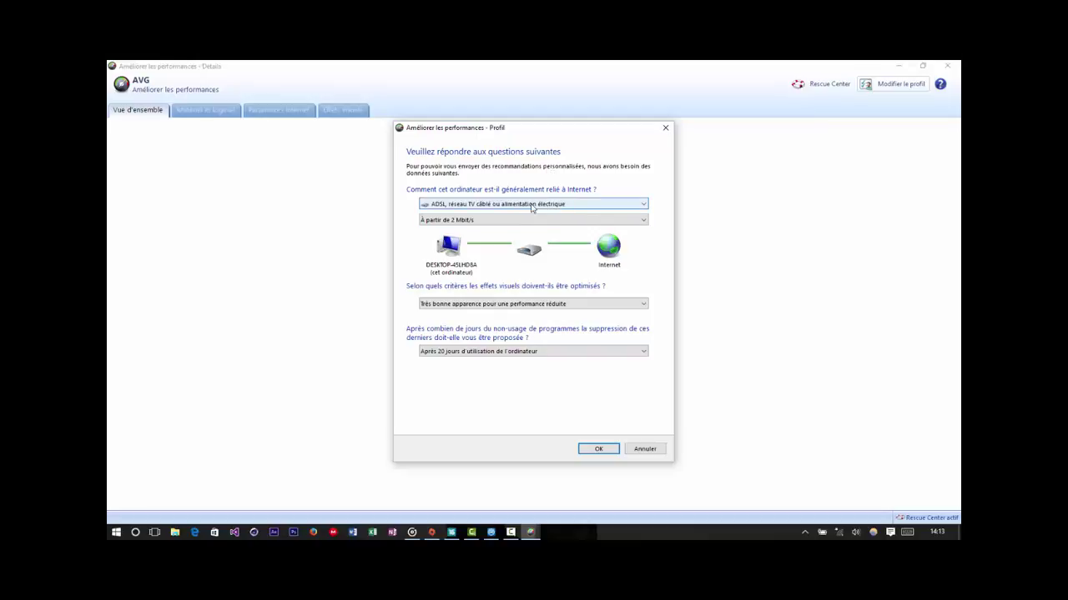
pyautogui.click(508, 207)
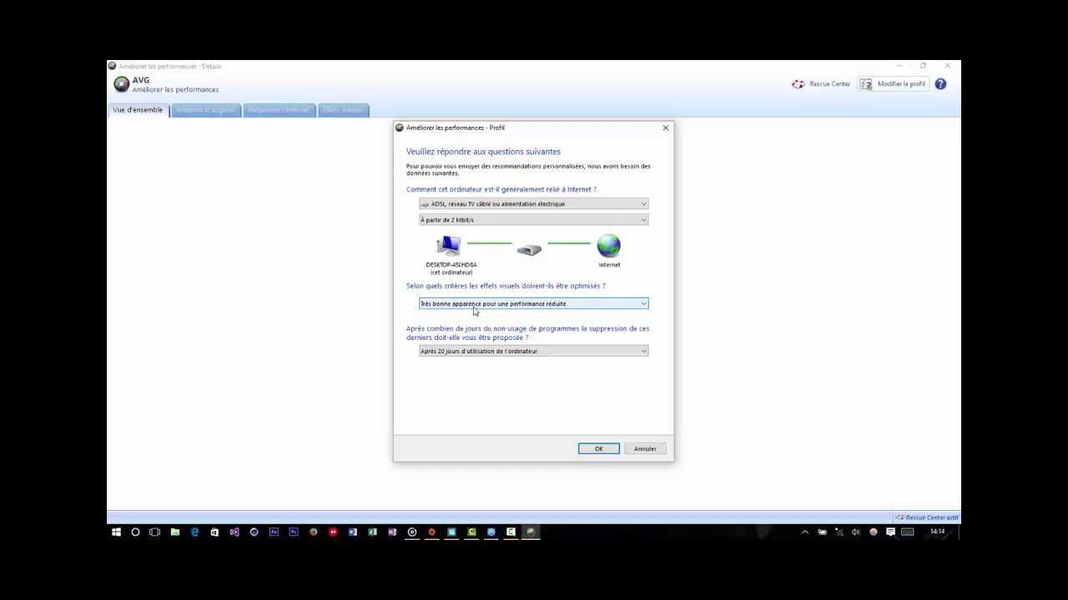
pyautogui.click(474, 307)
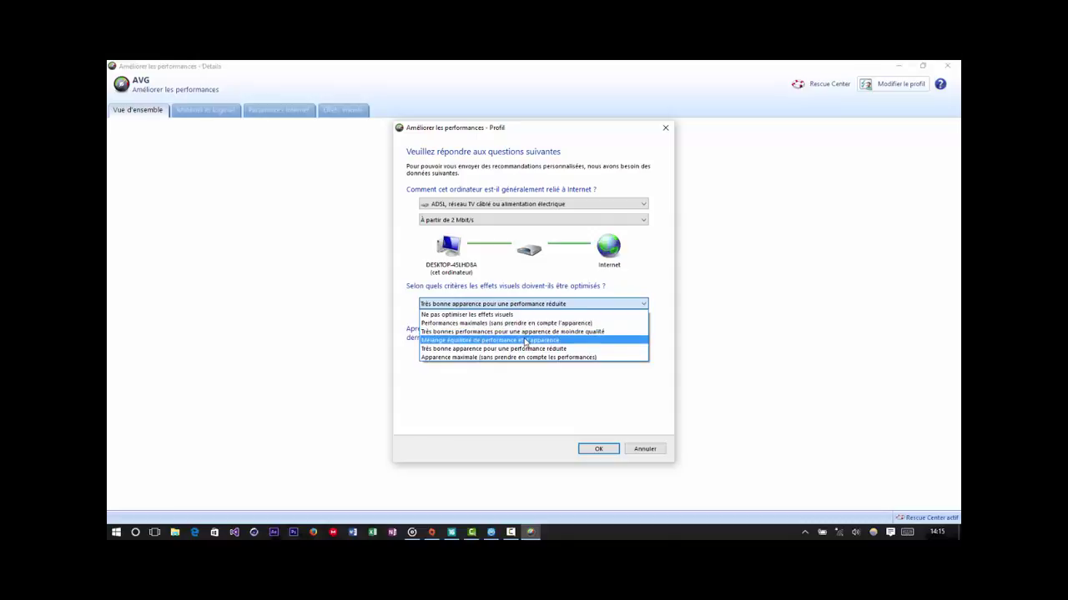
pyautogui.click(654, 453)
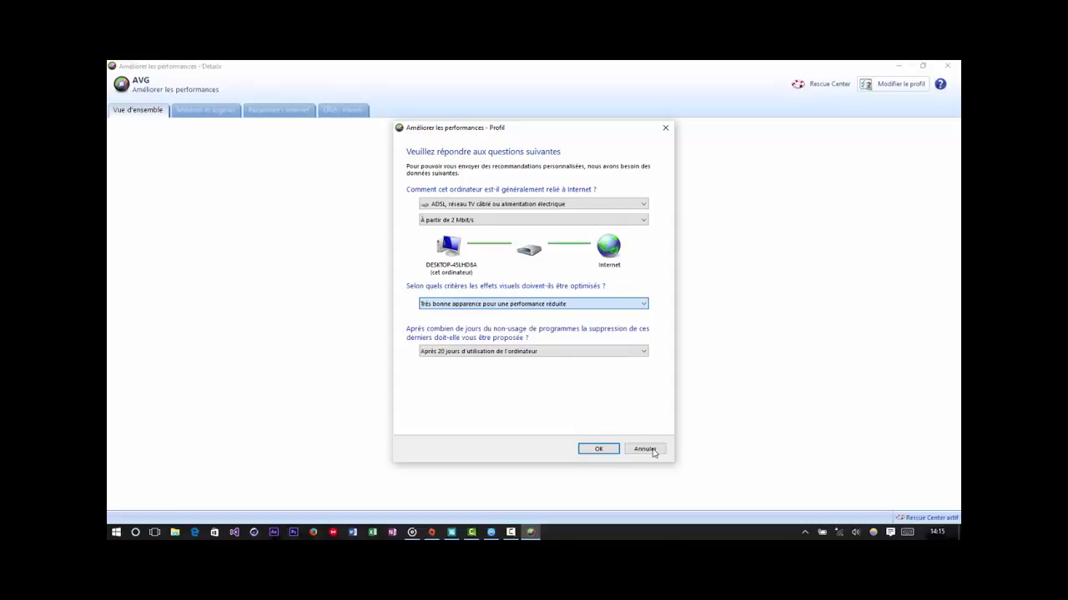
pyautogui.click(653, 450)
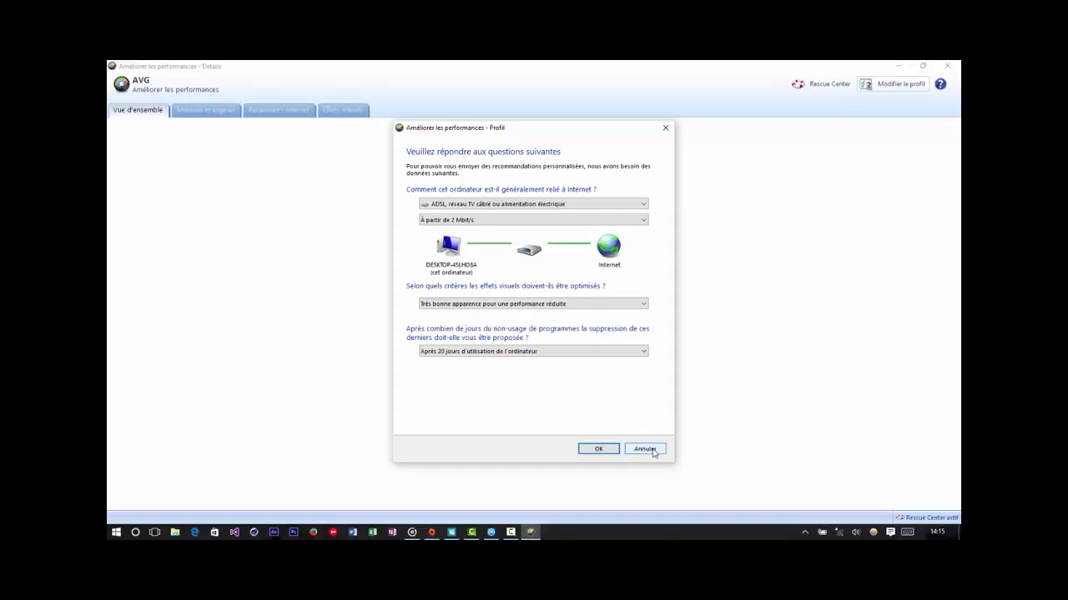
pyautogui.click(653, 449)
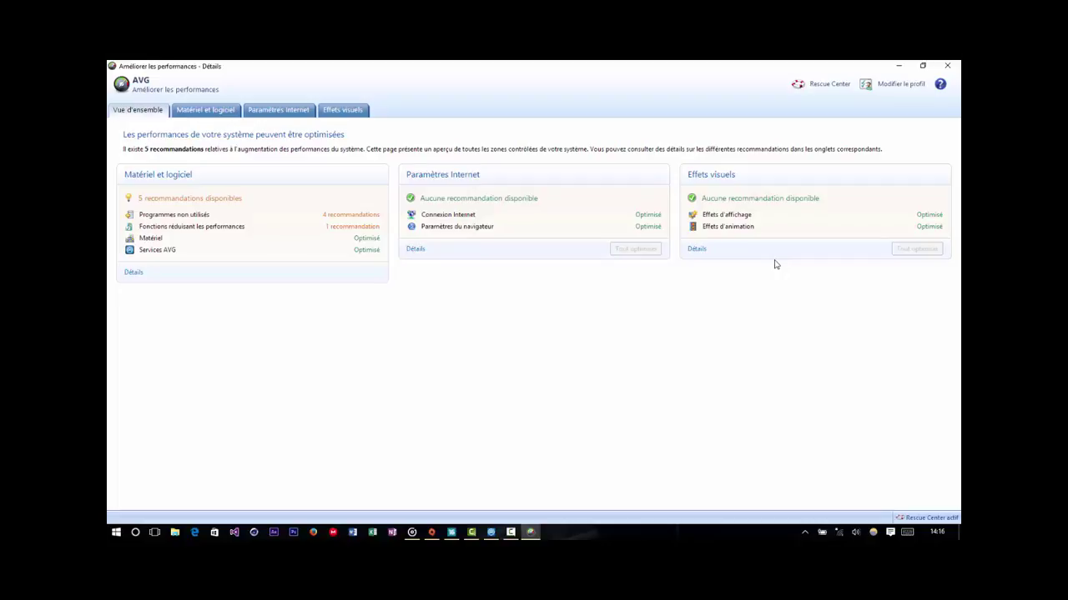
pyautogui.press('super+Tab')
pyautogui.press('Escape')
pyautogui.press('super+Tab')
pyautogui.press('Escape')
pyautogui.press('super')
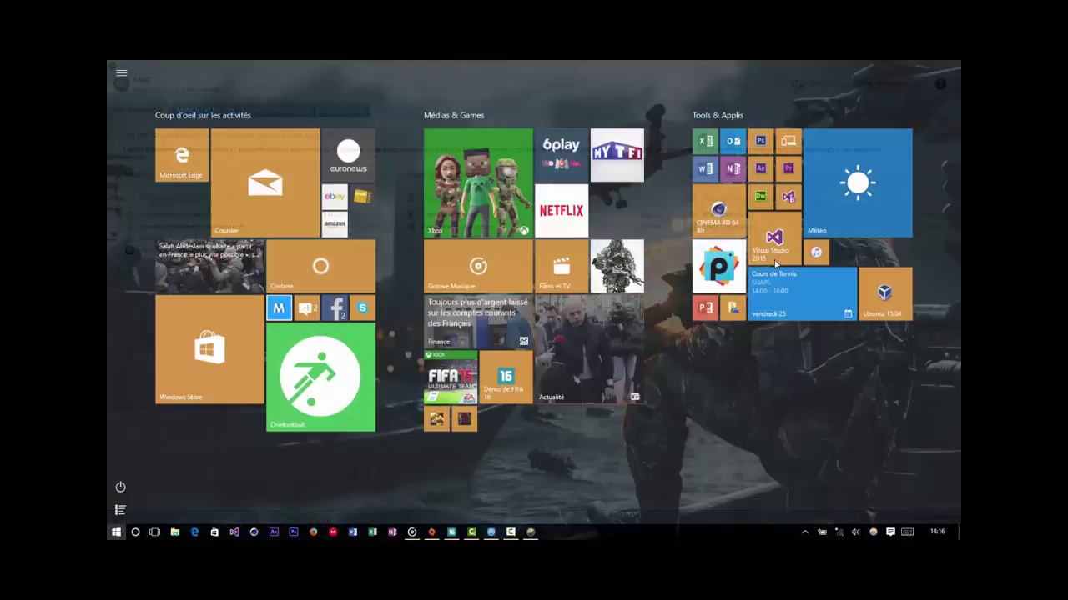
pyautogui.press('super')
pyautogui.press('super+Tab')
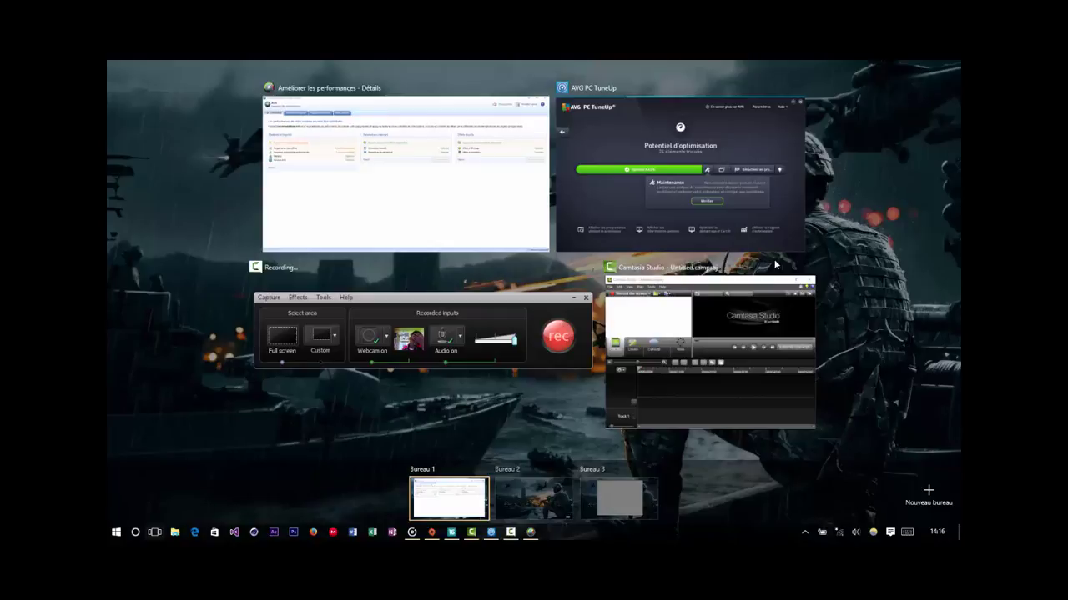
pyautogui.press('Escape')
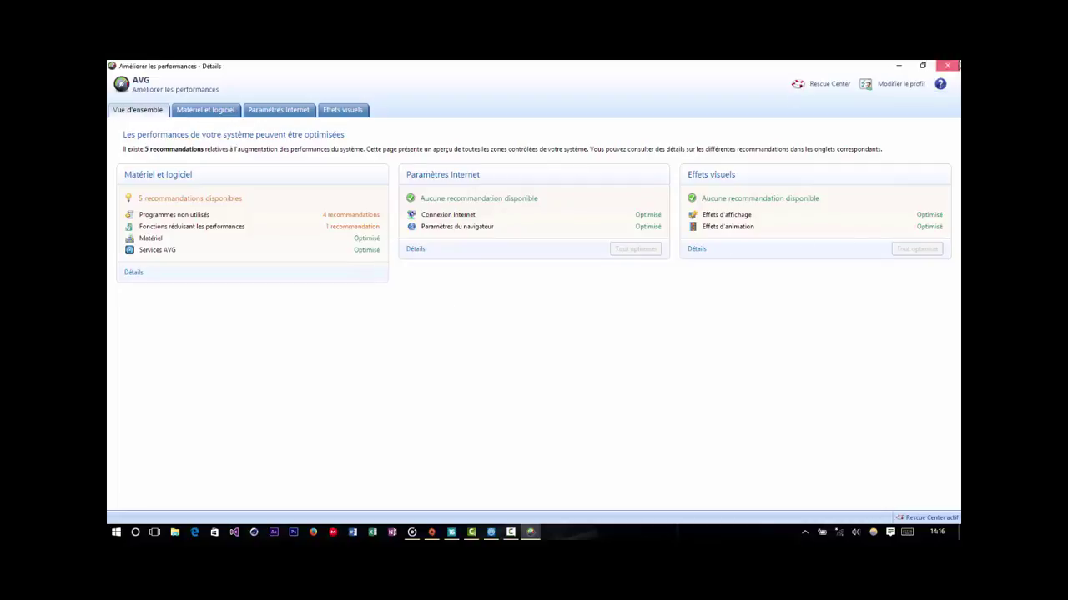
# Close the performance details and deactivate Pogoplug PC among Accélération's background programs, without retrying the ratings download
pyautogui.click(947, 66)
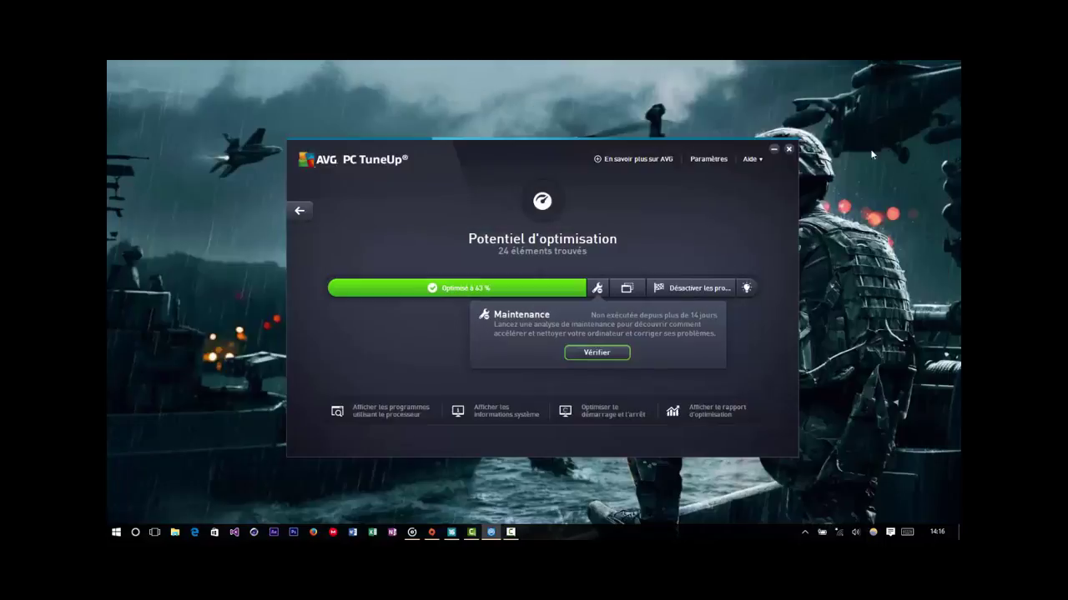
pyautogui.click(301, 209)
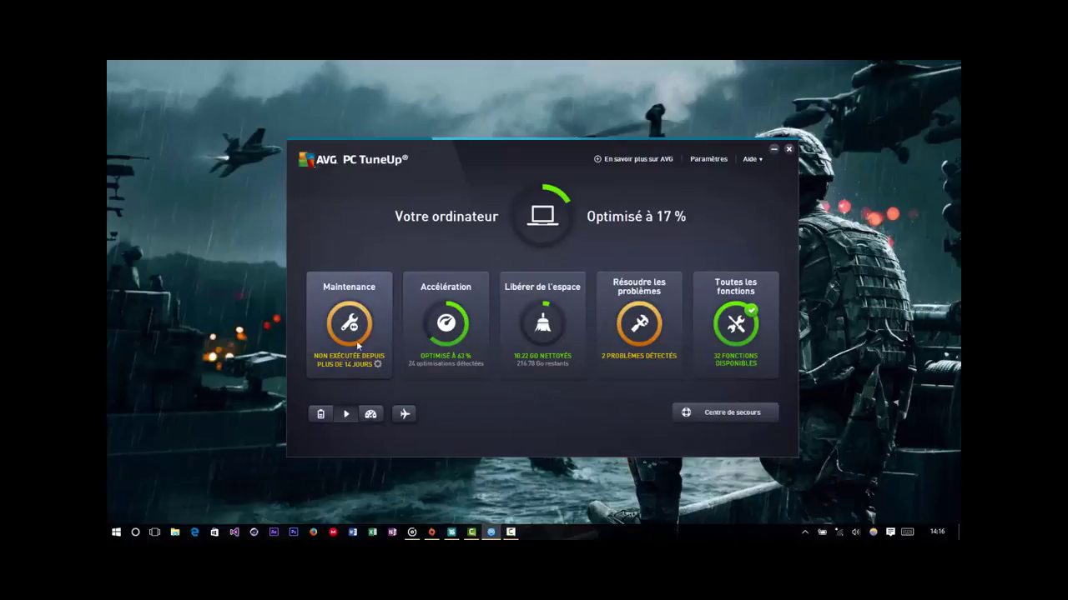
pyautogui.click(445, 326)
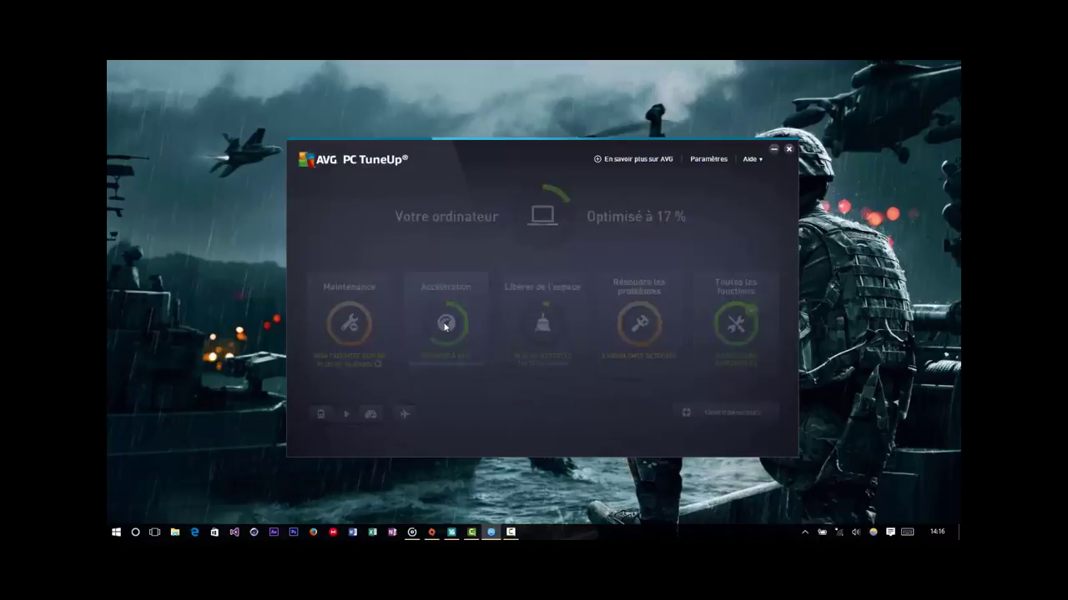
pyautogui.moveTo(460, 292)
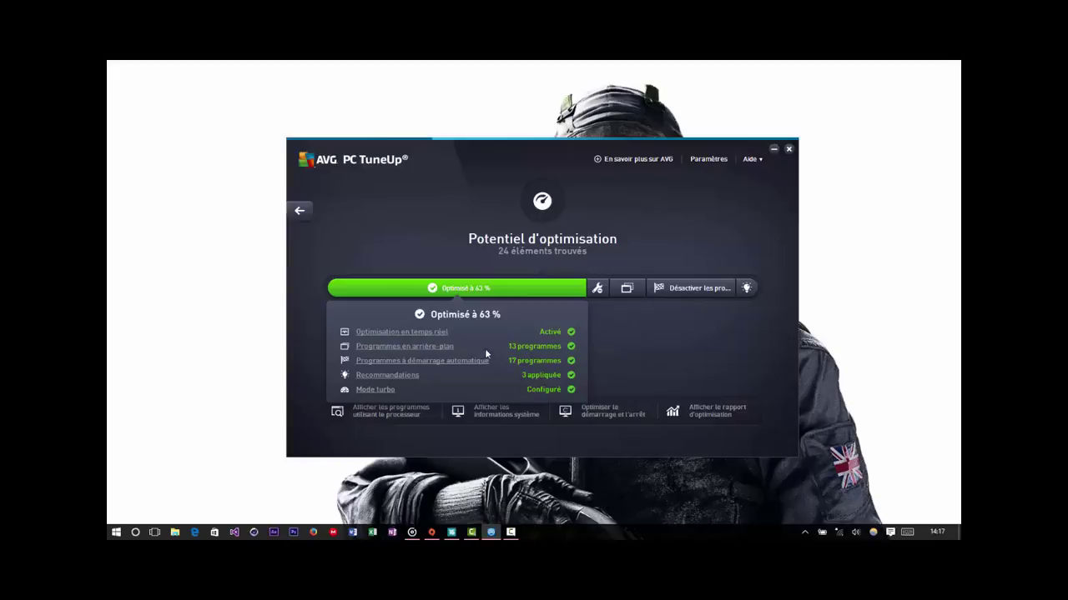
pyautogui.click(443, 346)
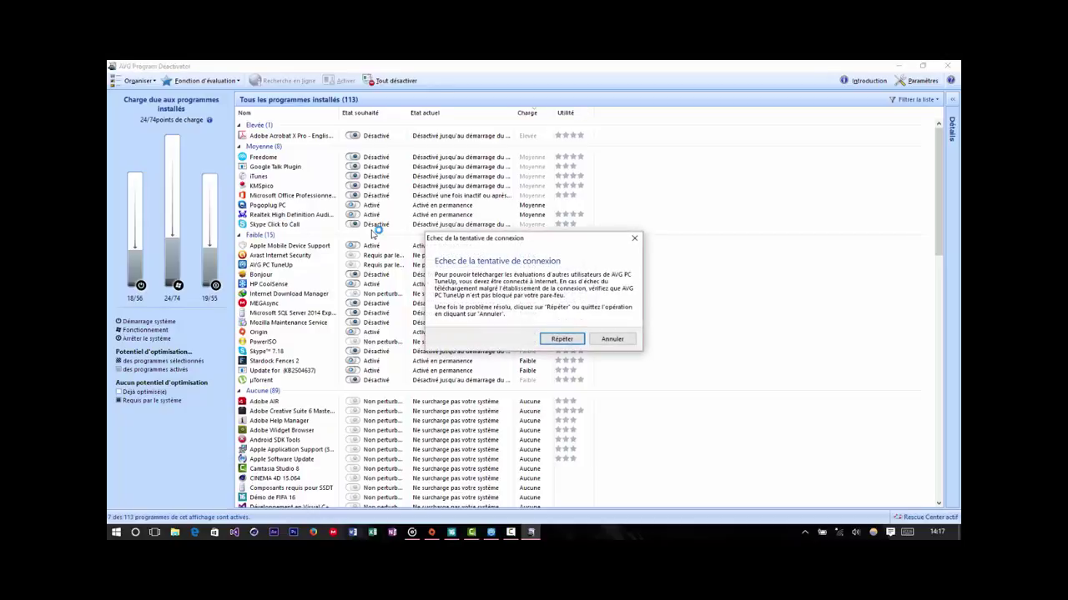
pyautogui.click(632, 343)
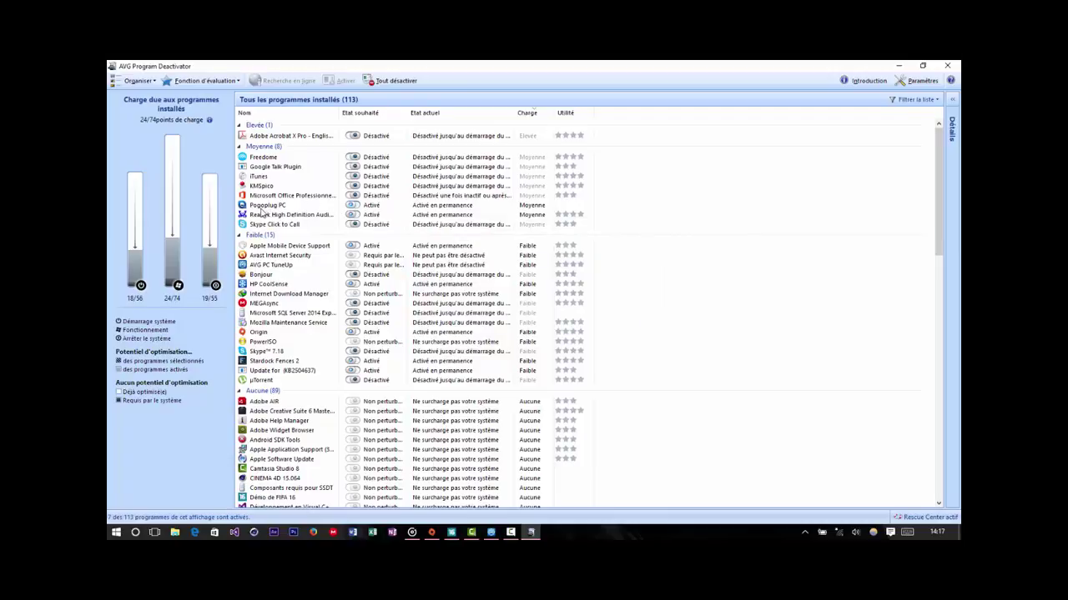
pyautogui.click(354, 206)
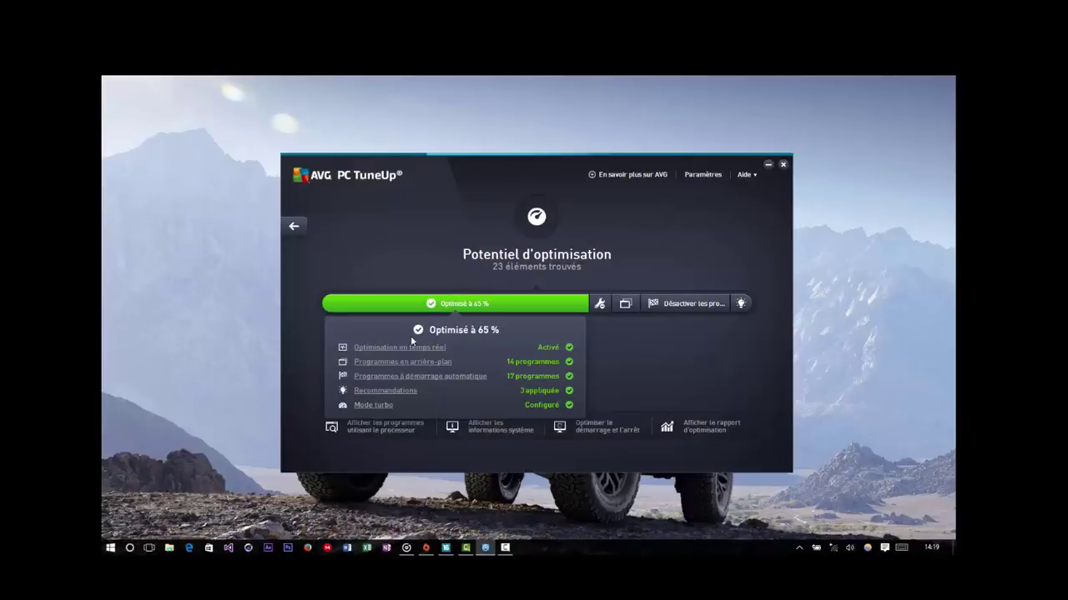
# Open the list of automatic startup programs from the optimisation potential, declining to retry the ratings download
pyautogui.click(653, 446)
pyautogui.click(405, 377)
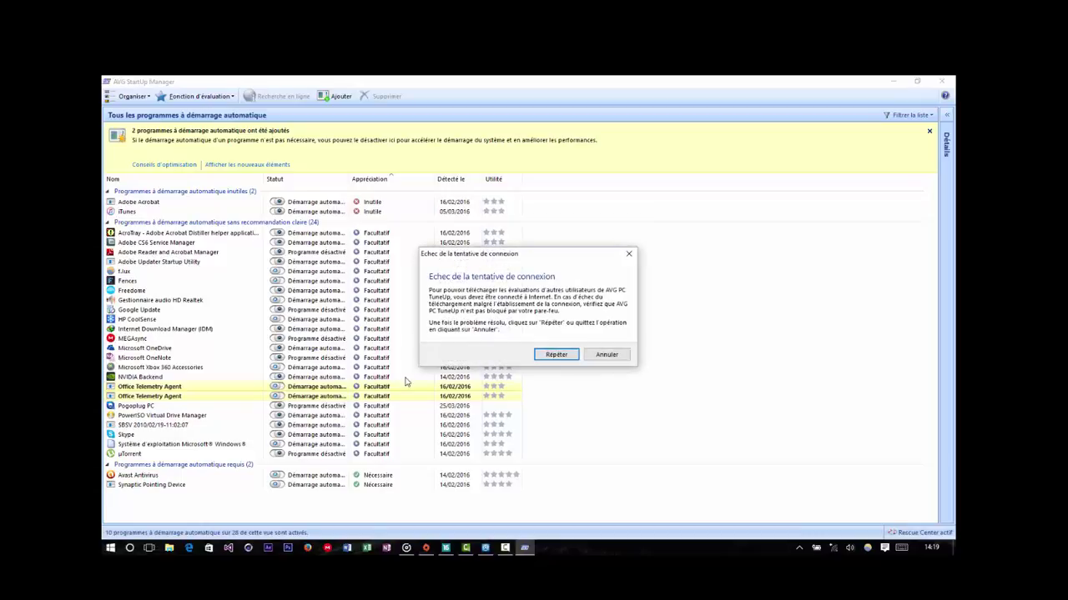
pyautogui.click(608, 355)
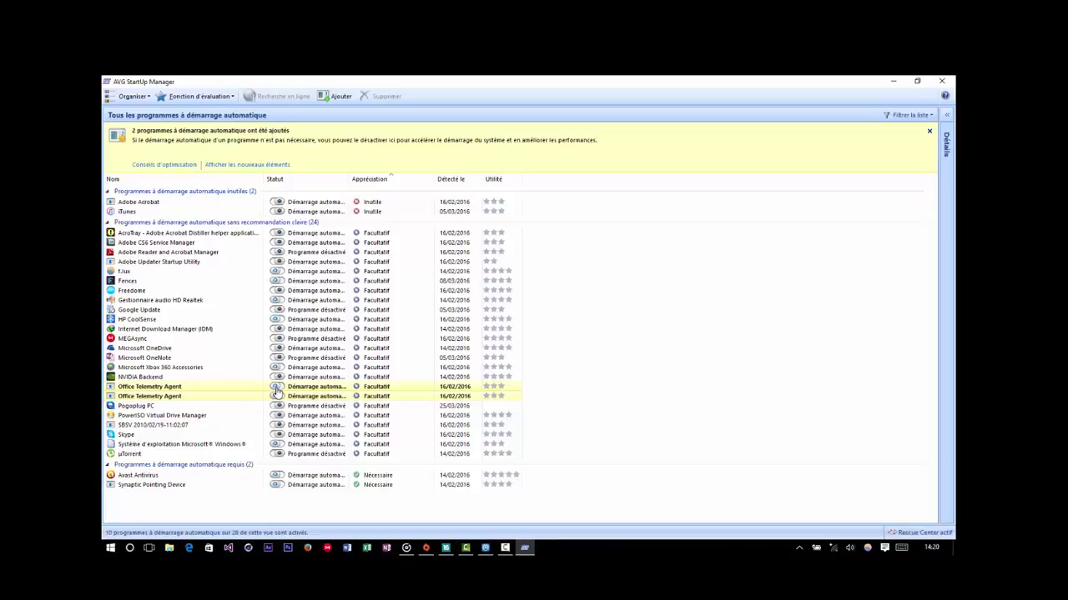
# Open the Windows Task Manager, examine startup entries such as µTorrent, AcroTray and avast! Antivirus for comparison, and close it
pyautogui.hotkey('ctrl', 'shift', 'Escape')
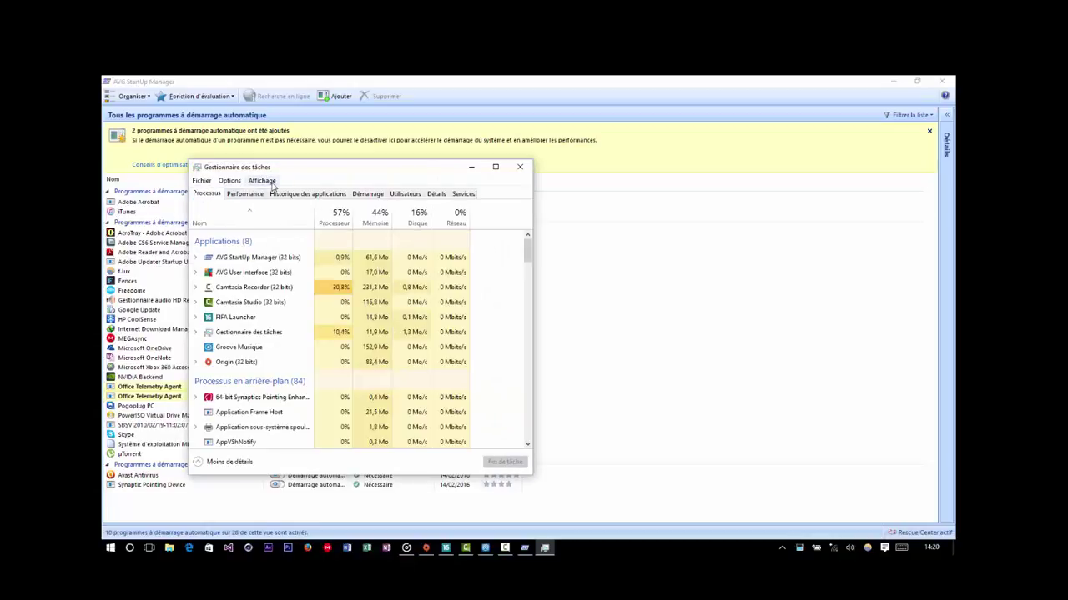
pyautogui.click(367, 194)
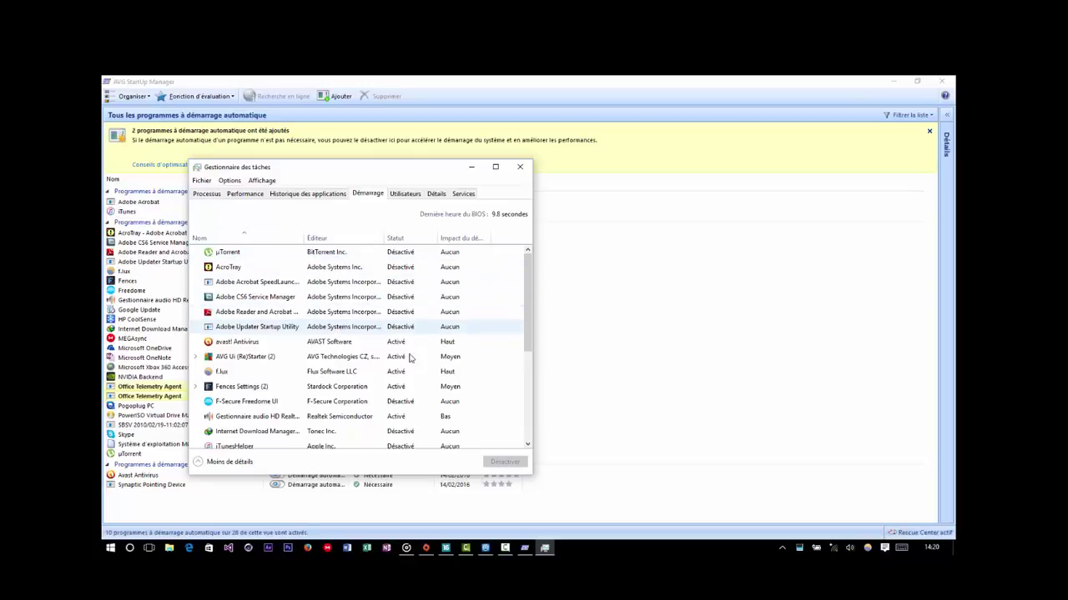
pyautogui.click(237, 252)
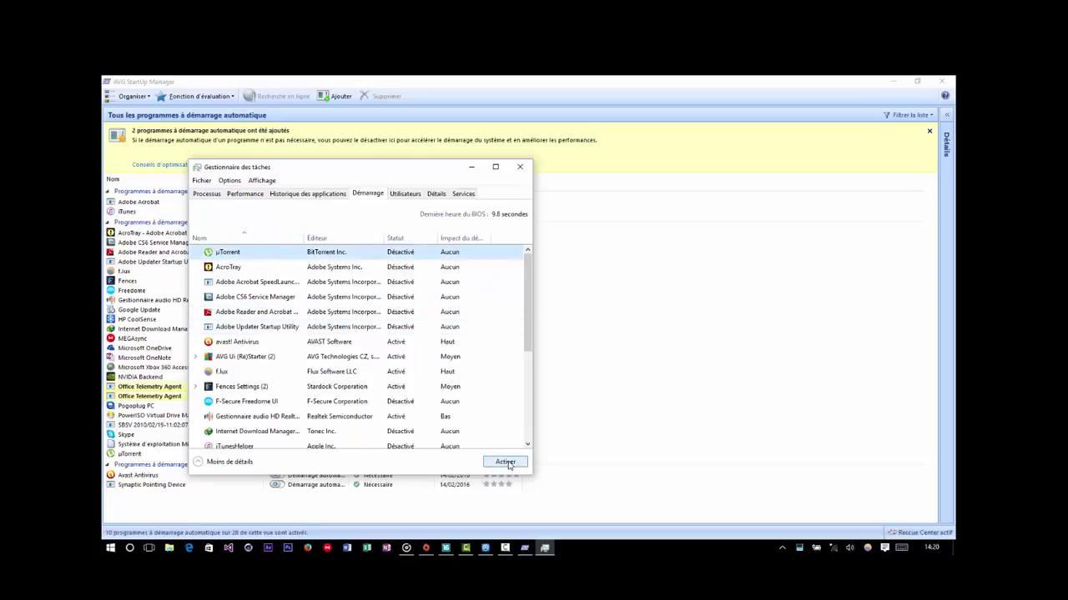
pyautogui.click(252, 268)
pyautogui.click(279, 343)
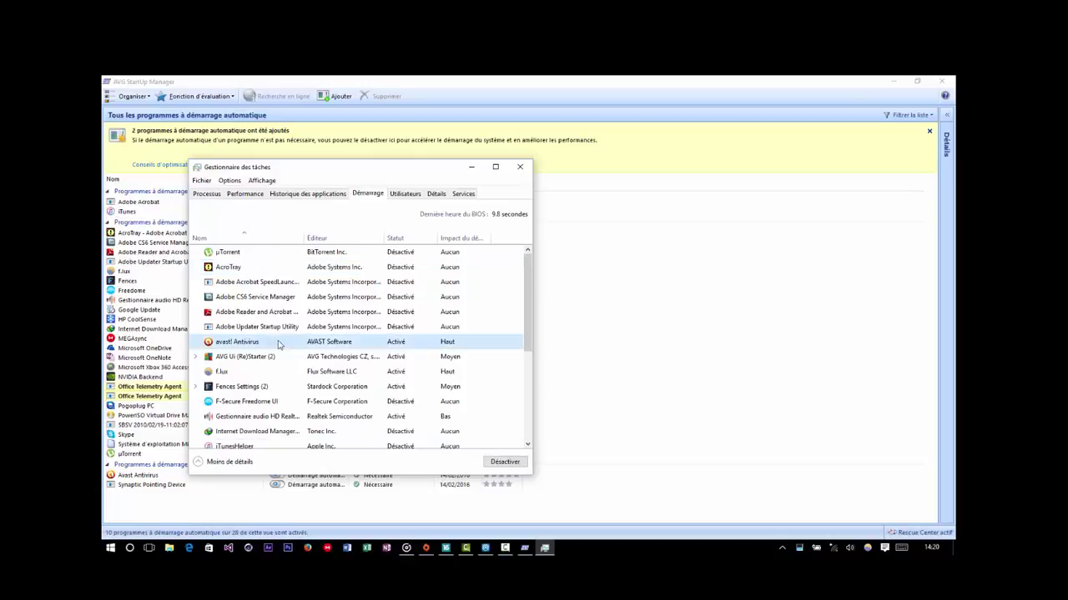
pyautogui.moveTo(265, 325)
pyautogui.mouseDown()
pyautogui.moveTo(245, 270)
pyautogui.moveTo(254, 313)
pyautogui.mouseUp()
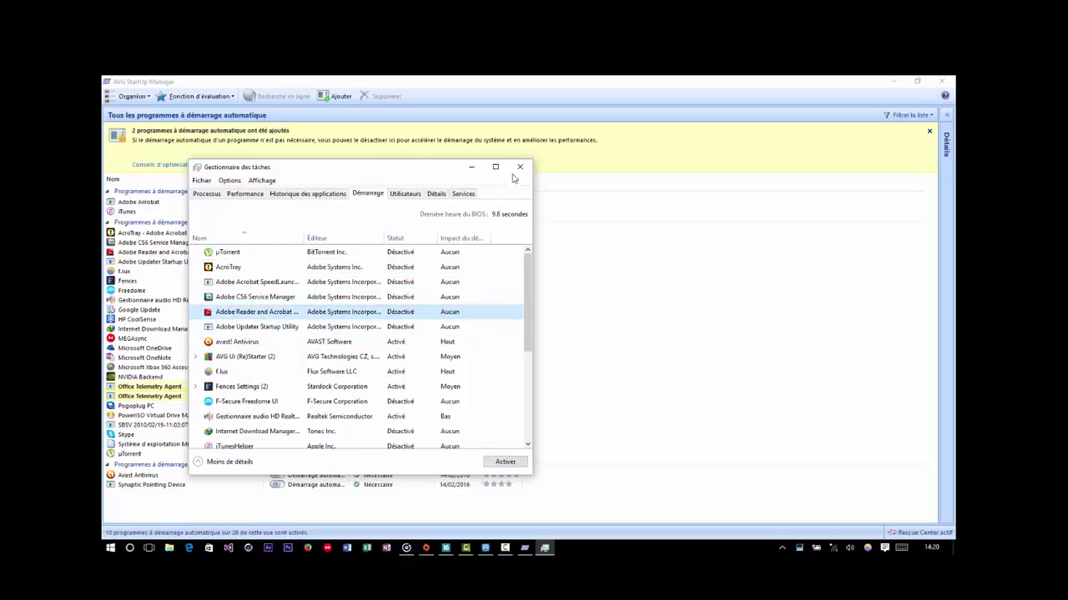
pyautogui.click(520, 167)
# Examine the f.lux and Fences entries in the startup program list
pyautogui.moveTo(503, 280)
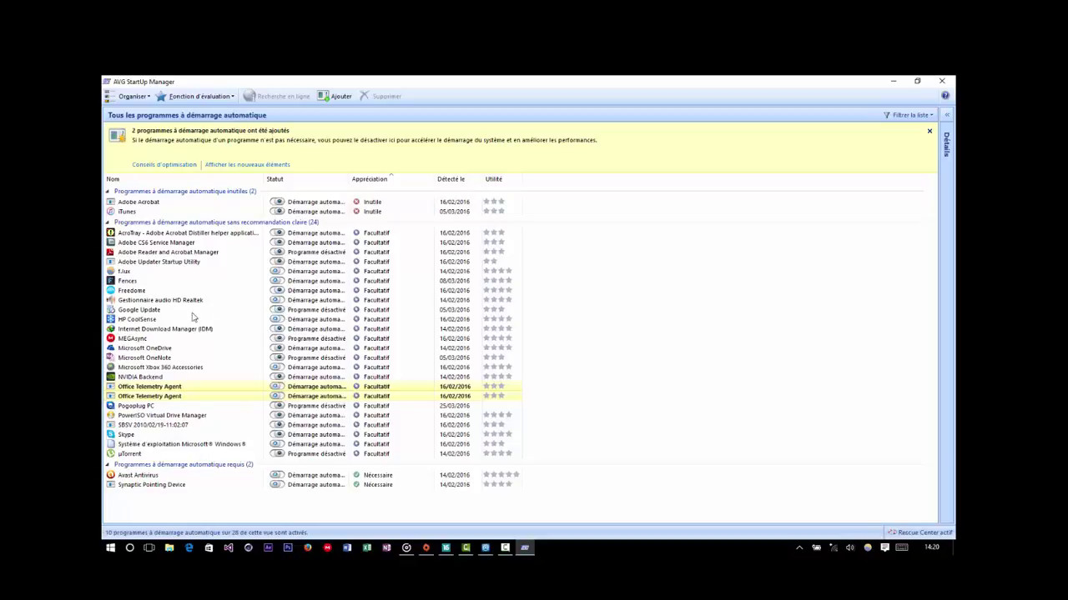
pyautogui.click(125, 273)
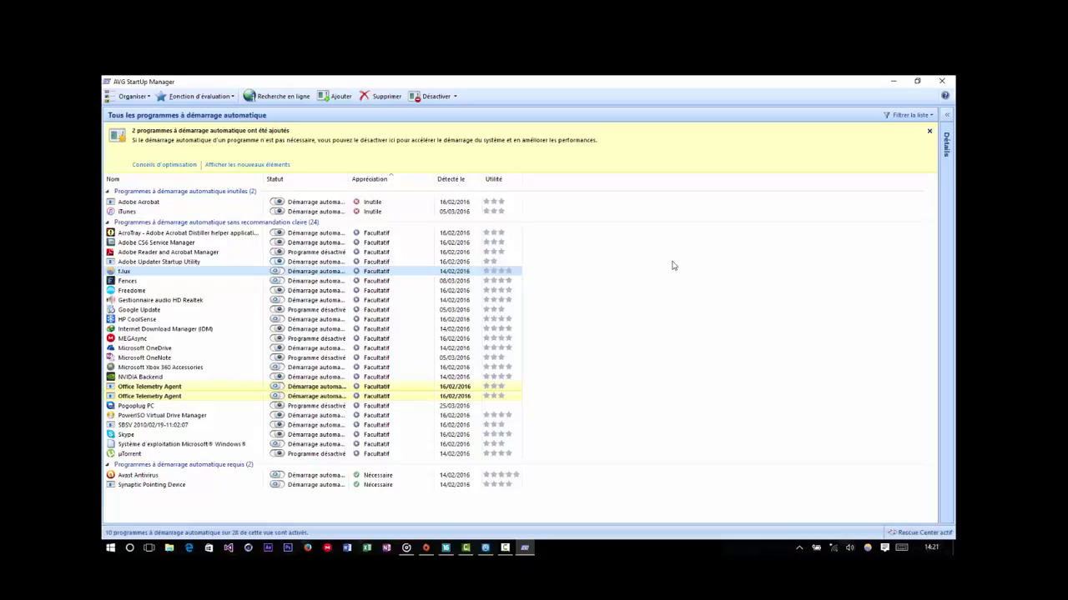
pyautogui.click(164, 285)
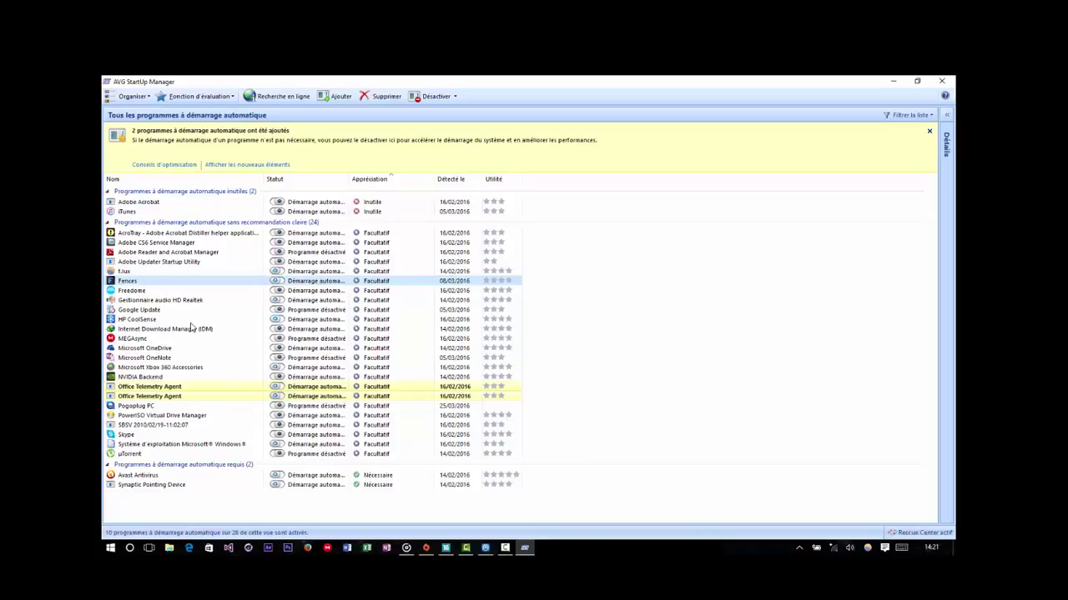
# Switch to the virtual desktop Bureau 3, minimise Groove Musique, and page through the Fences icon groups, returning to Softs
pyautogui.press('super')
pyautogui.press('super')
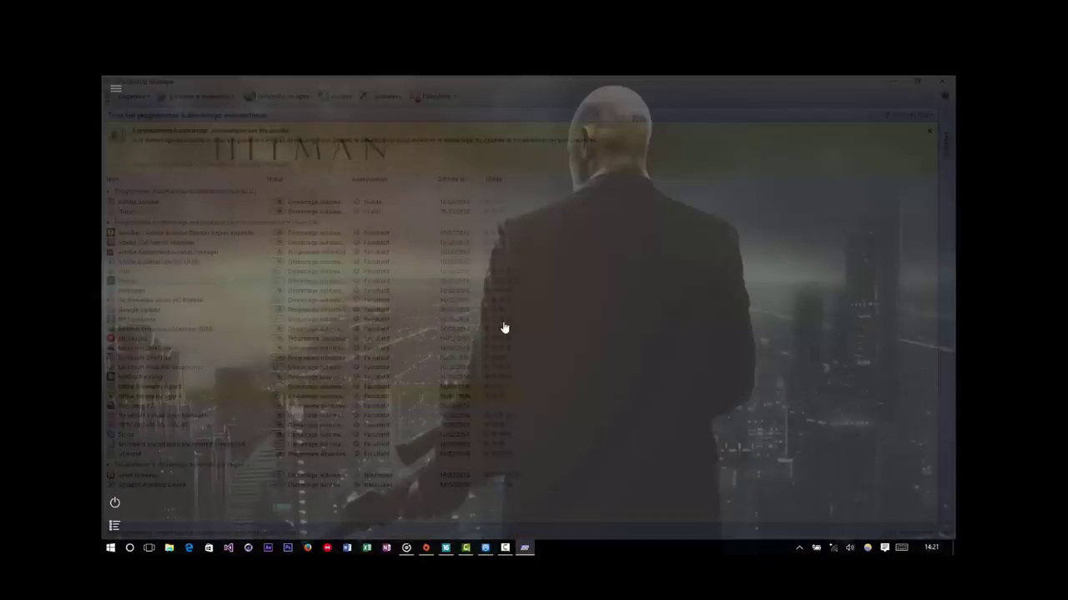
pyautogui.press('super+Tab')
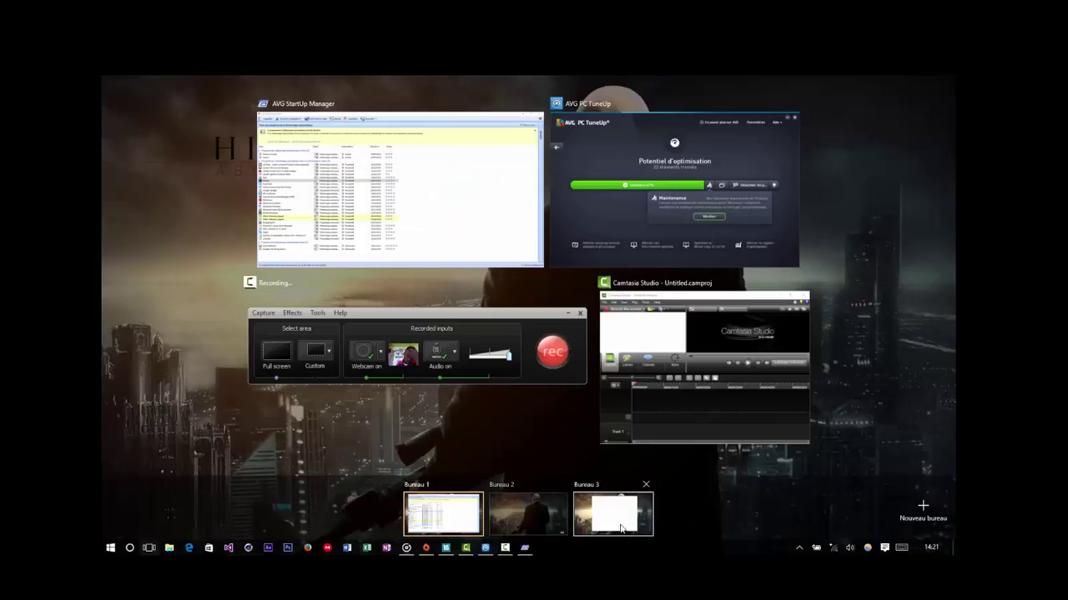
pyautogui.click(620, 527)
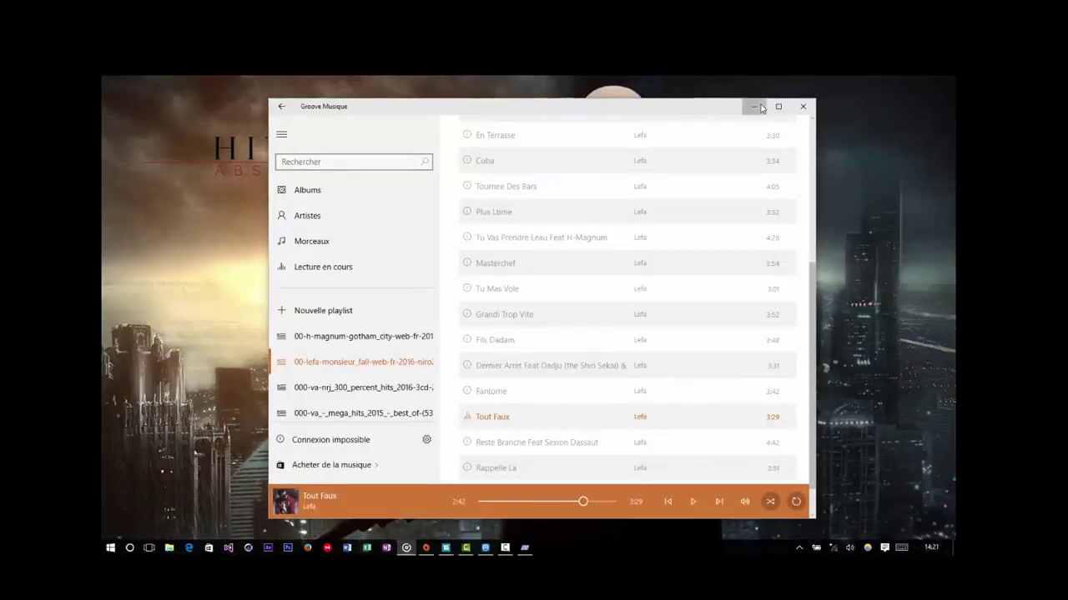
pyautogui.click(761, 107)
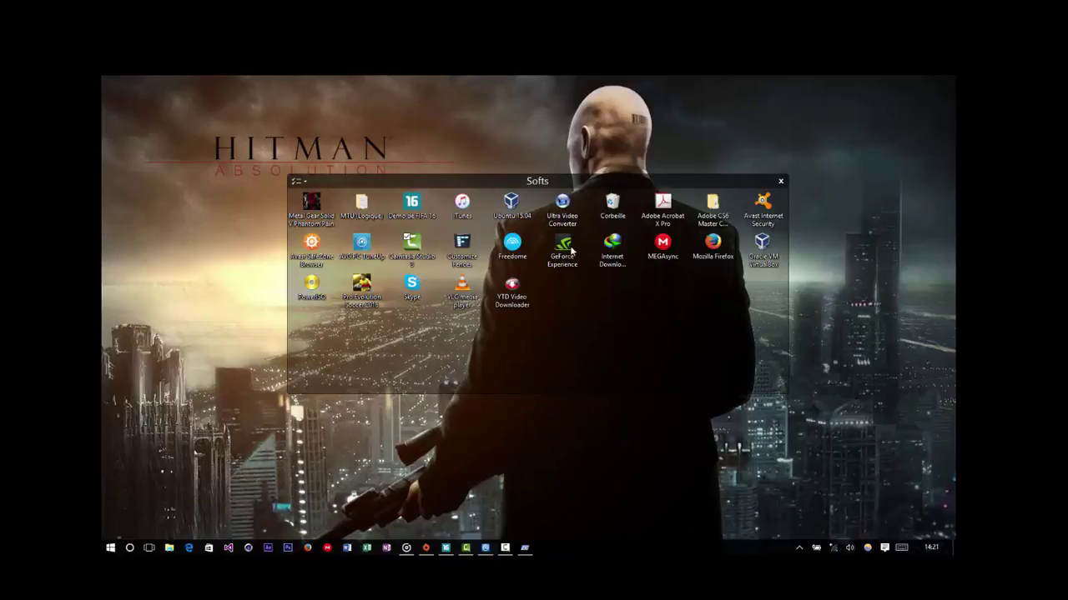
pyautogui.moveTo(947, 146); pyautogui.dragTo(619, 137)
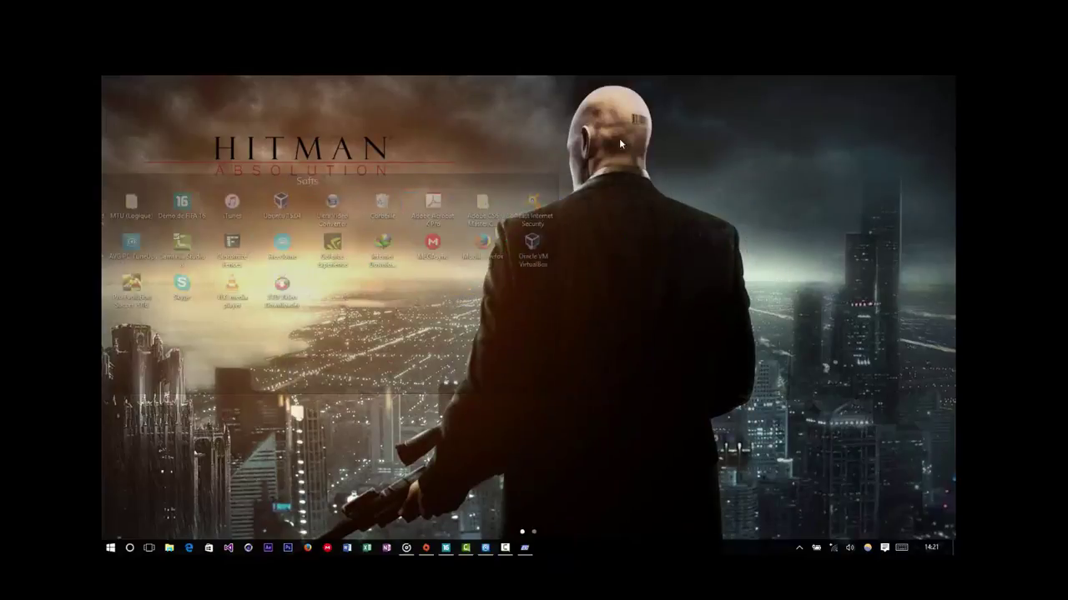
pyautogui.moveTo(105, 105); pyautogui.dragTo(768, 262)
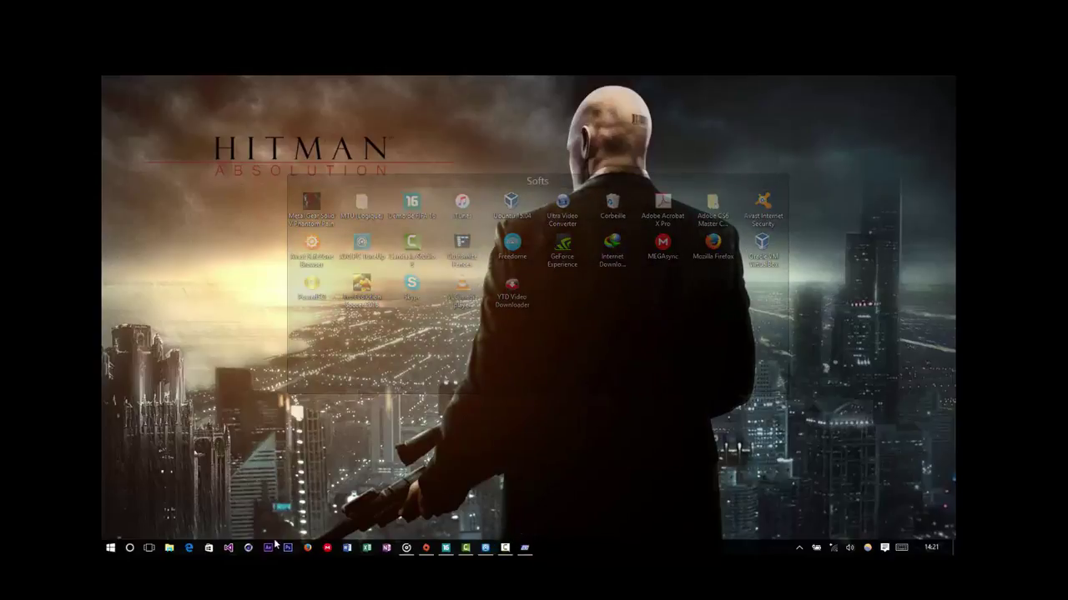
# Return to AVG StartUp Manager, examine Google Update, the Realtek audio manager, HP CoolSense and the usefulness ratings, and close it
pyautogui.click(487, 549)
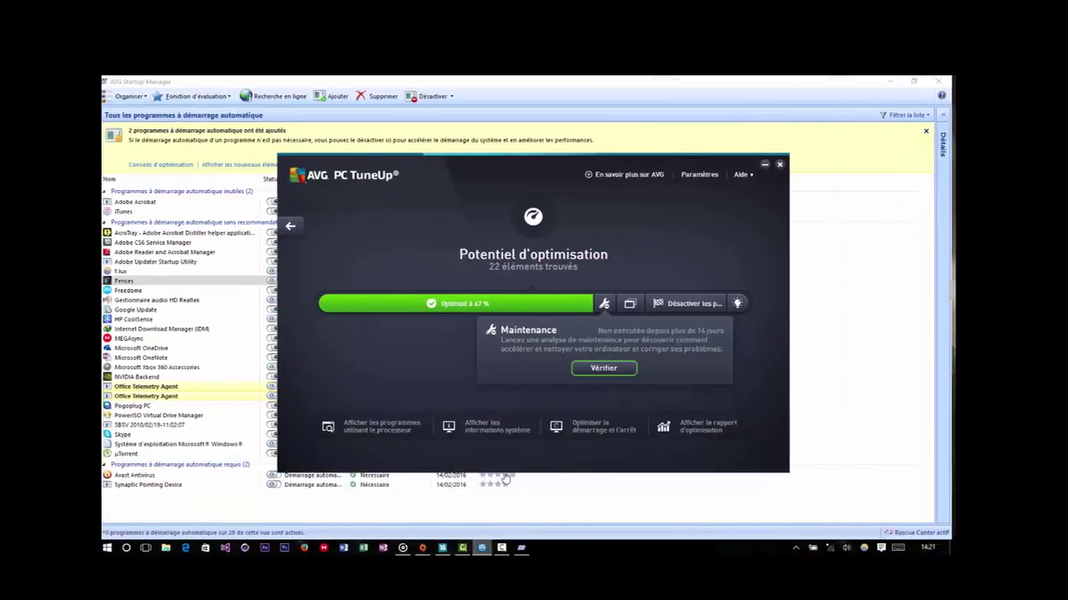
pyautogui.click(504, 112)
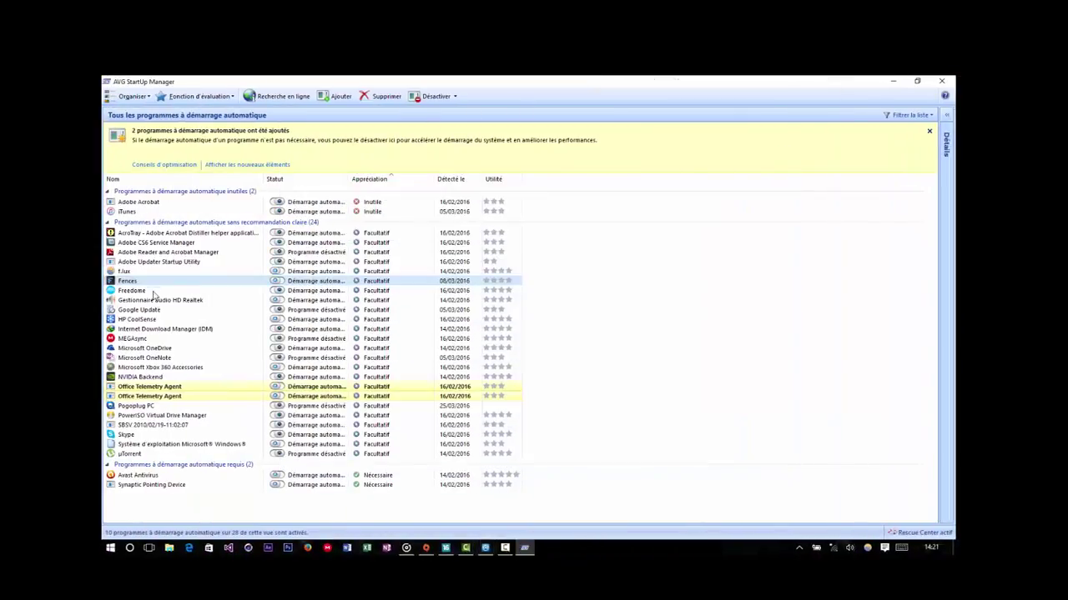
pyautogui.click(188, 309)
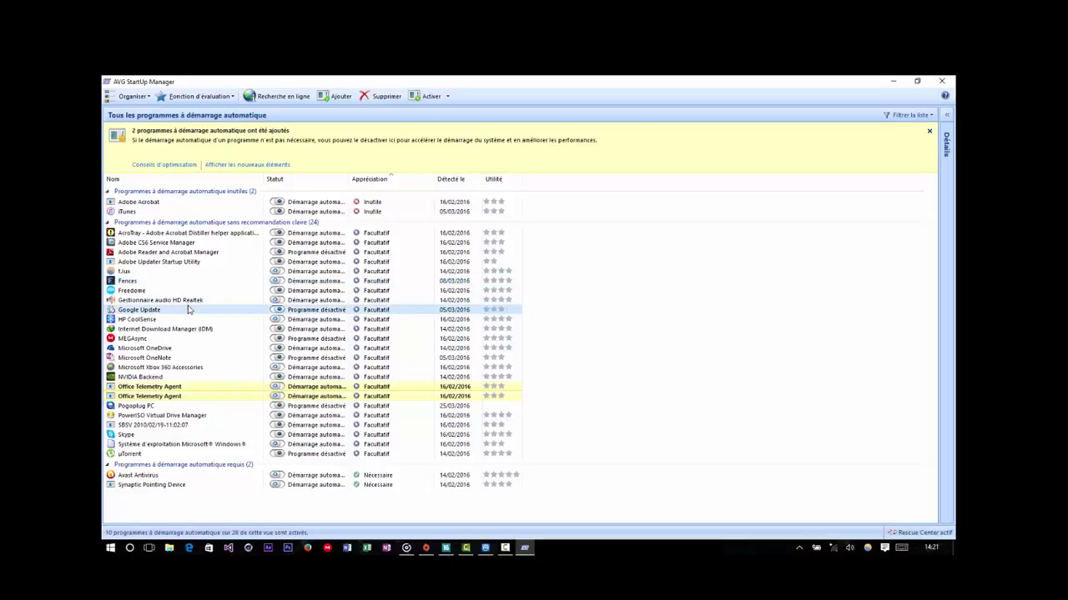
pyautogui.click(193, 300)
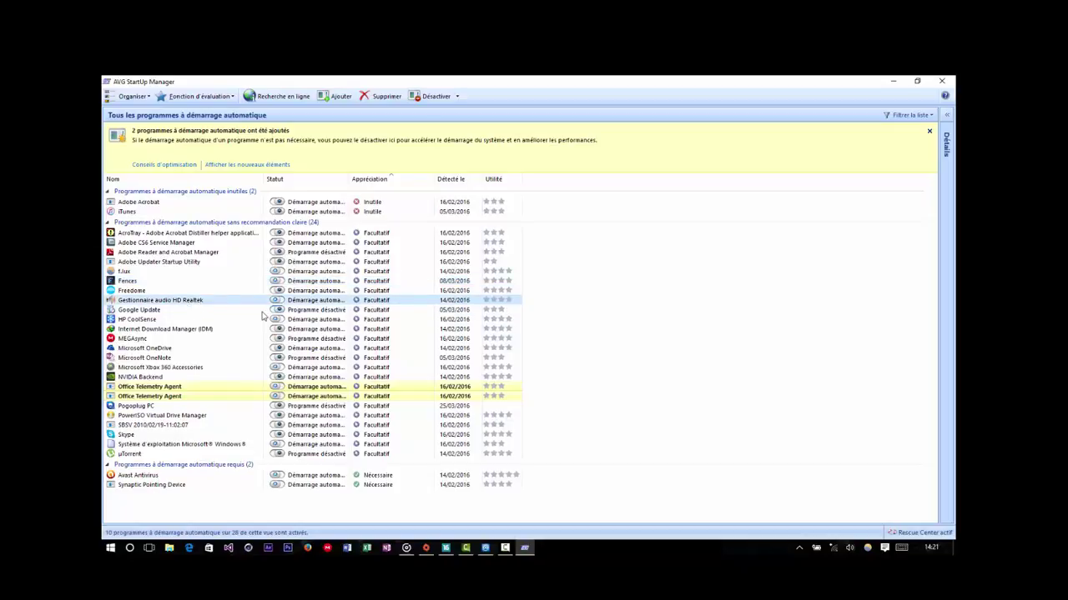
pyautogui.click(234, 320)
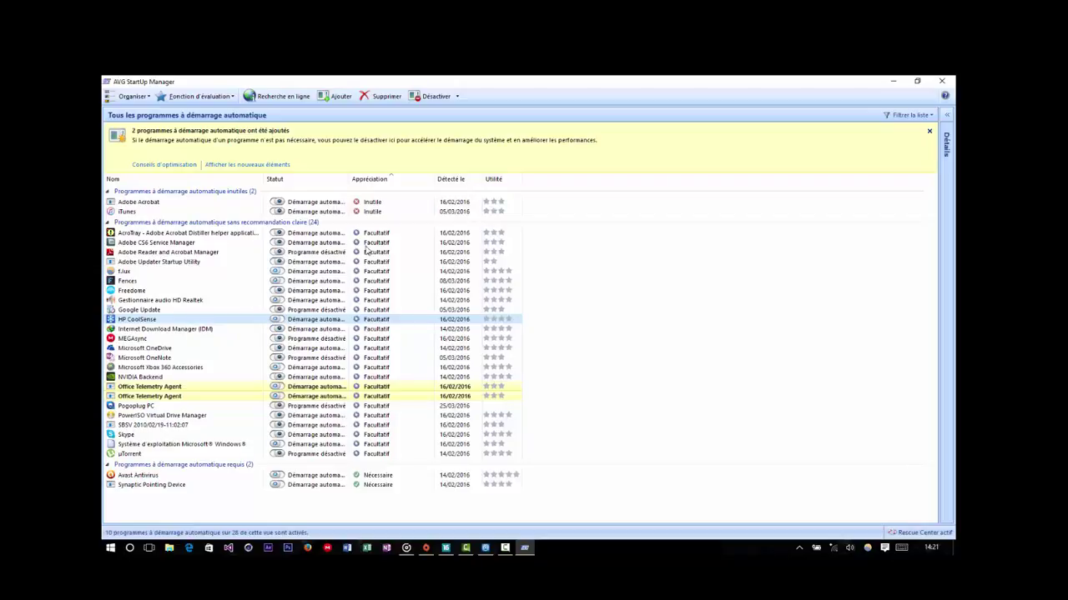
pyautogui.moveTo(507, 261)
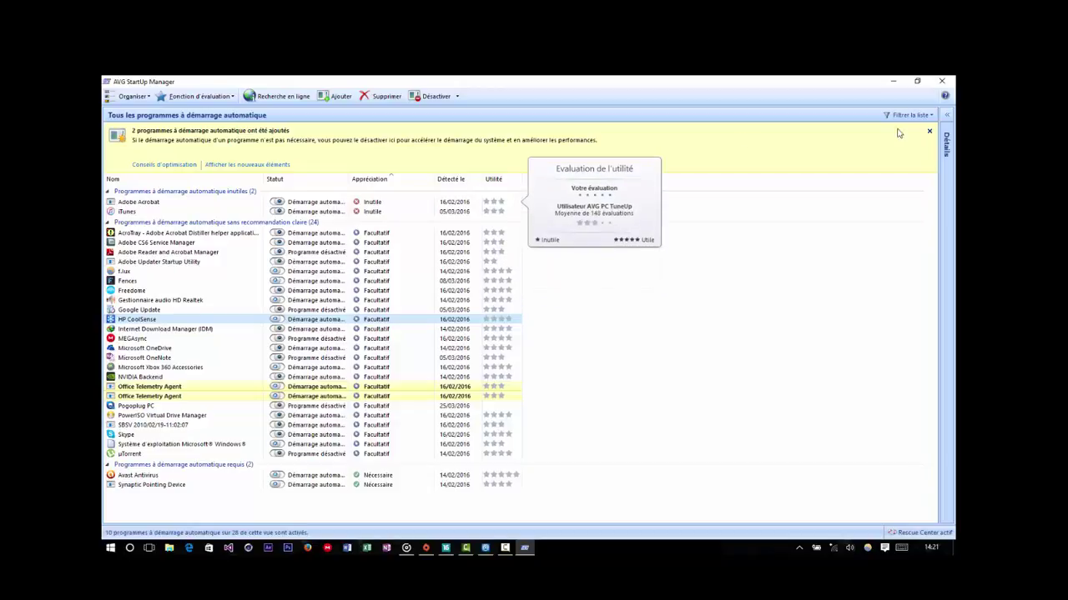
pyautogui.click(941, 81)
# Review the optimised items and the background-program suggestion under the optimisation potential, and go back to the overview
pyautogui.moveTo(440, 311)
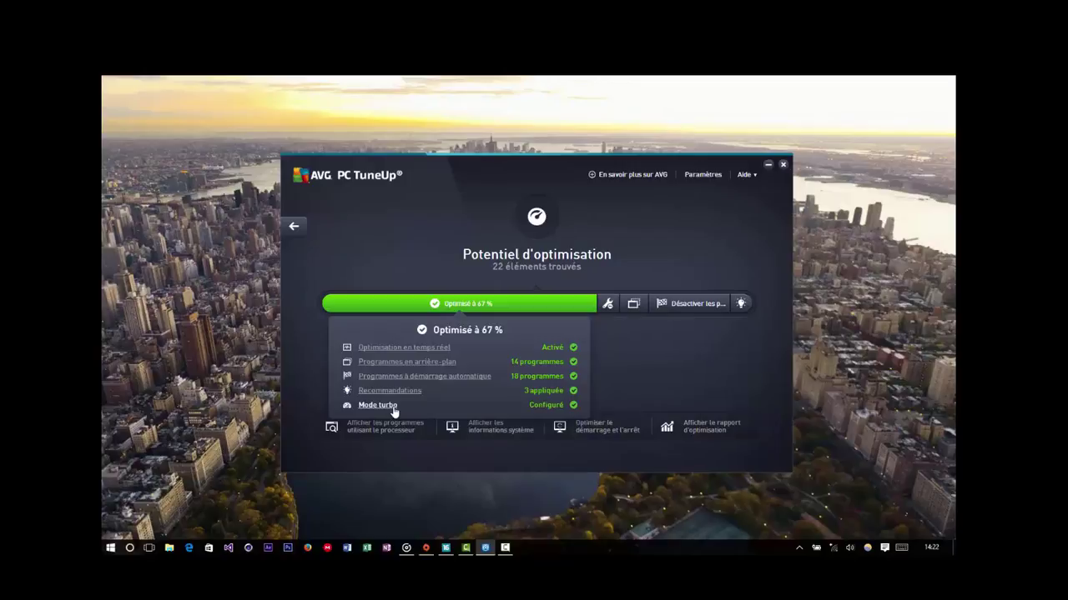
pyautogui.moveTo(606, 307)
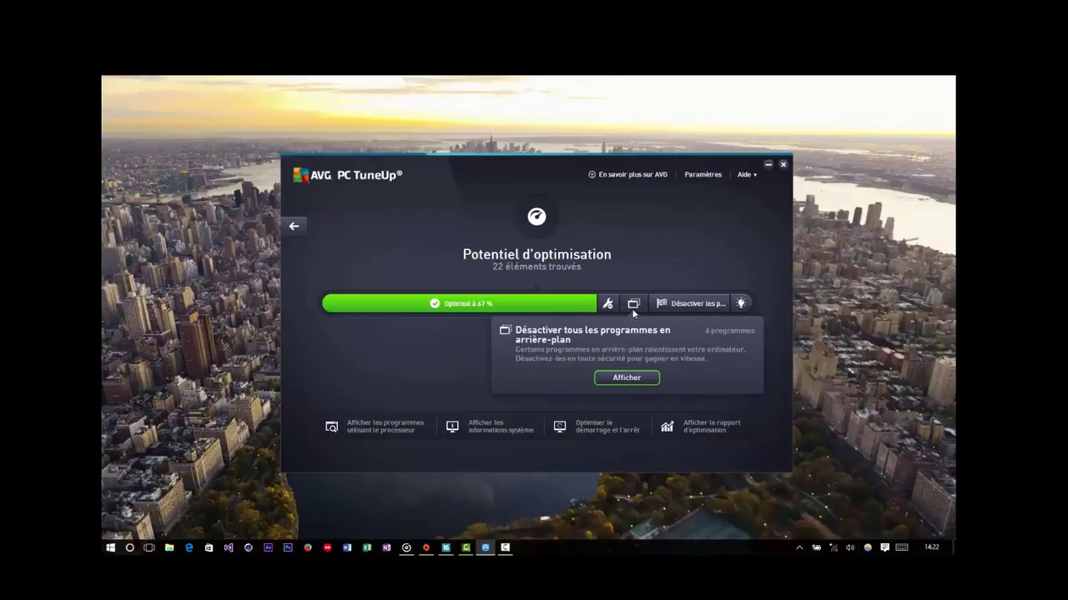
pyautogui.click(292, 228)
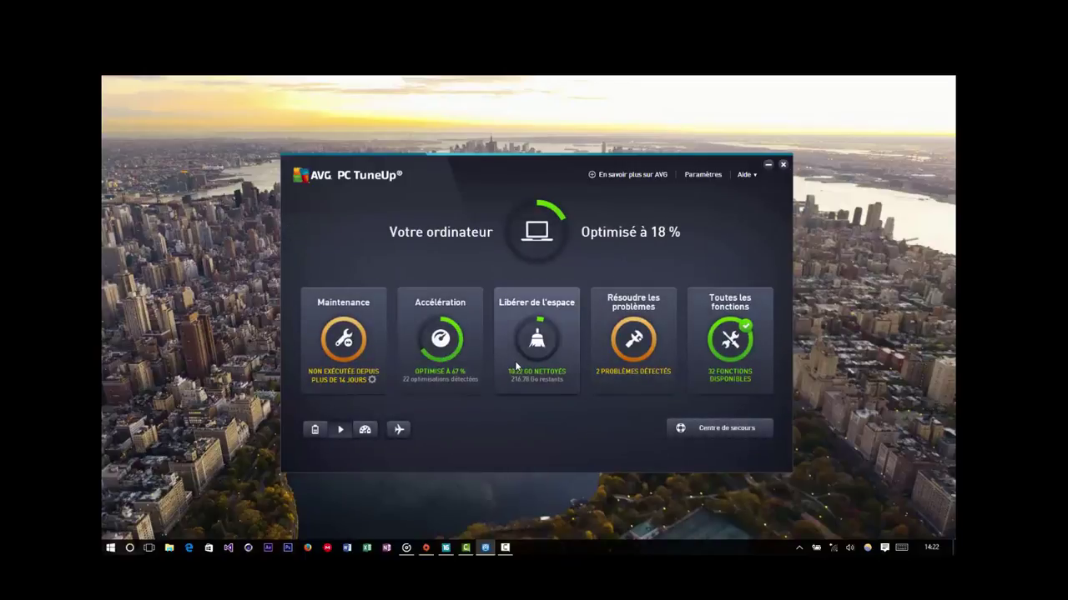
# Open "Libérer de l'espace" and review its already cleaned items, the system cache and logs, and the browser data
pyautogui.click(517, 365)
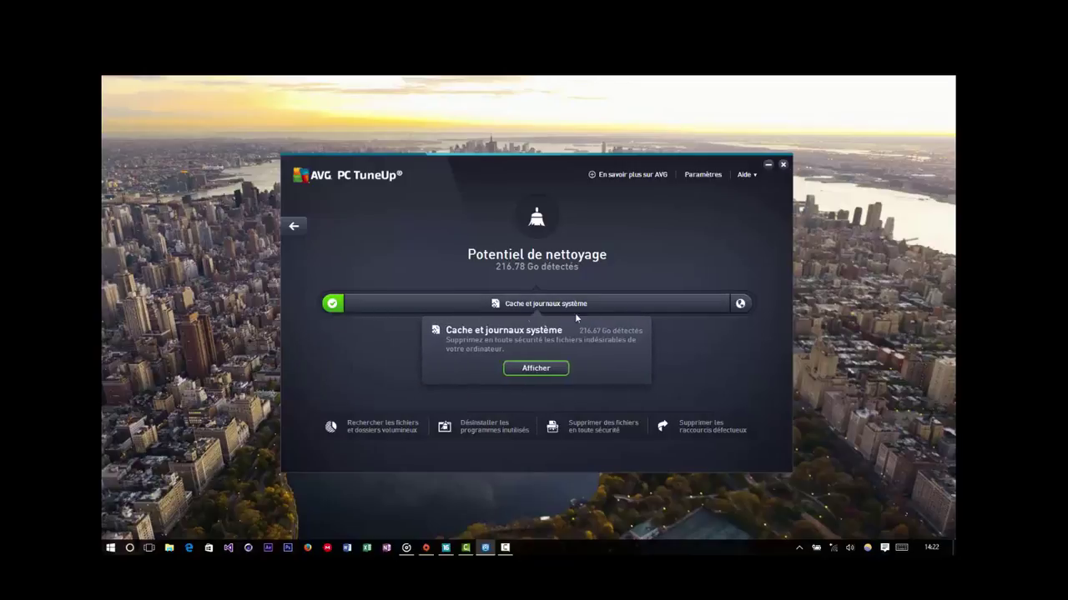
pyautogui.moveTo(341, 310)
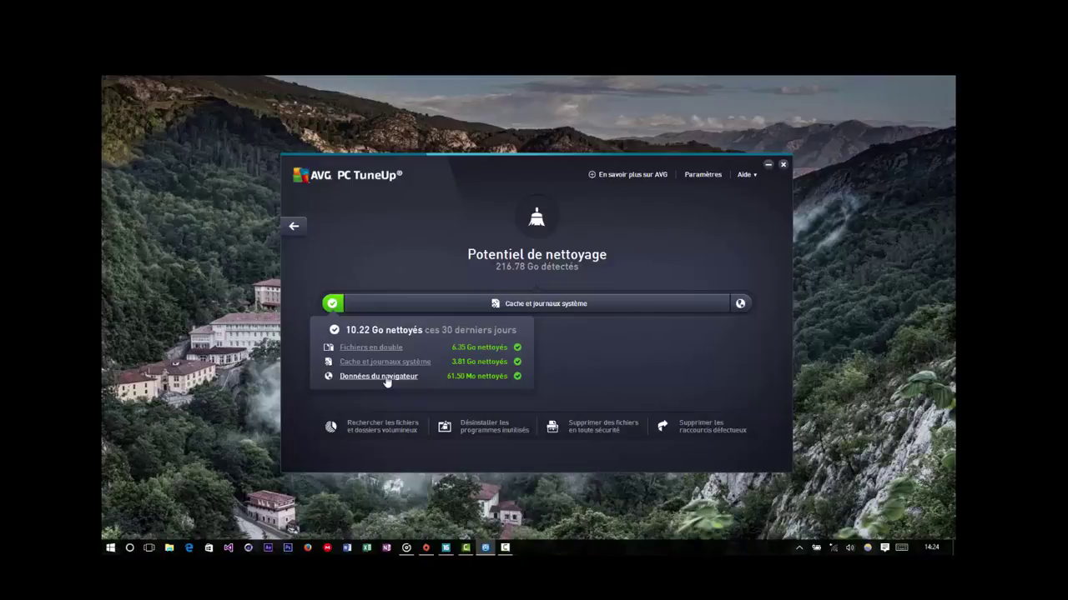
pyautogui.moveTo(542, 299)
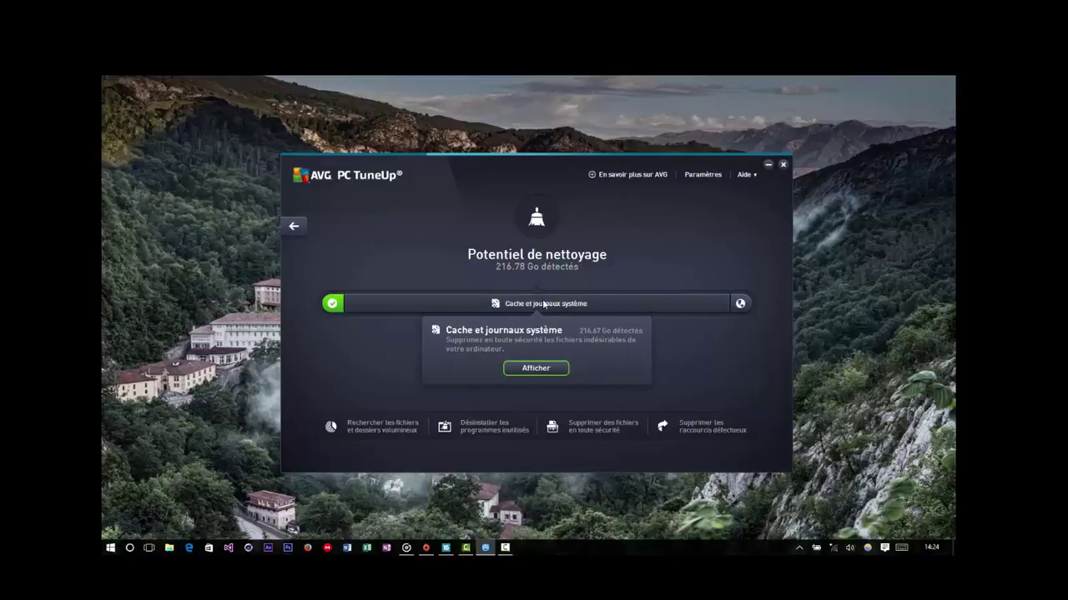
pyautogui.moveTo(745, 304)
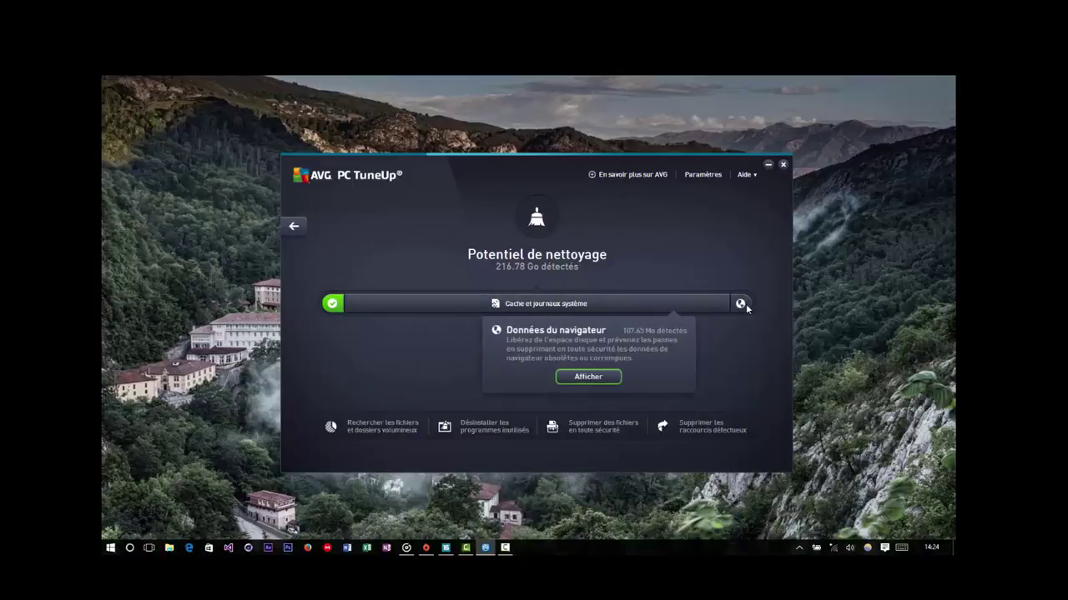
# Open the "Cache et journaux système" cleanup list and review its categories, including the Windows update installation files and temporary installation files
pyautogui.click(599, 305)
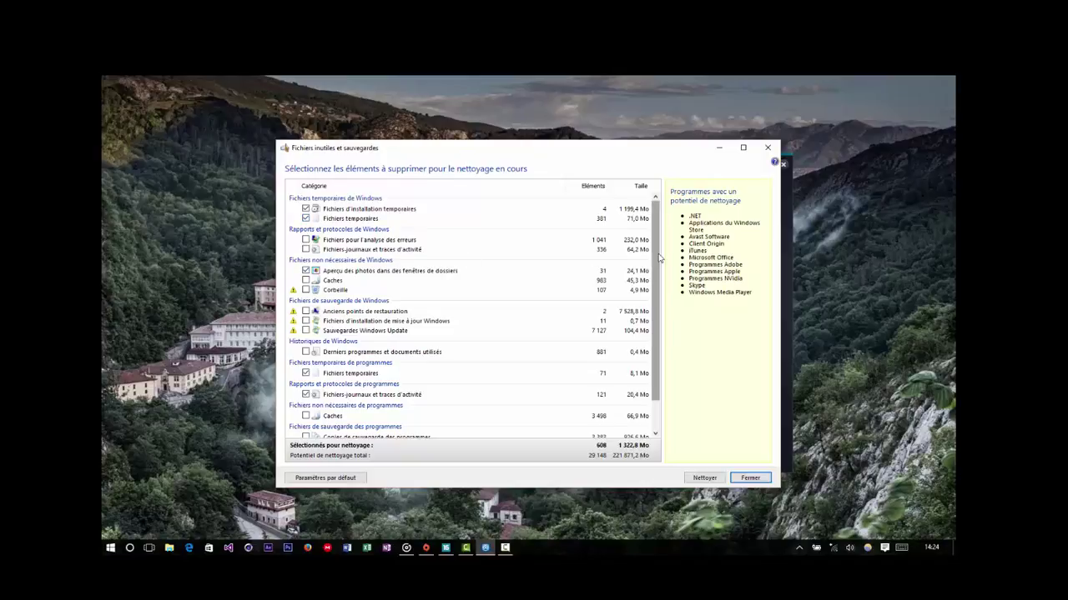
pyautogui.scroll(-2, 658, 270)
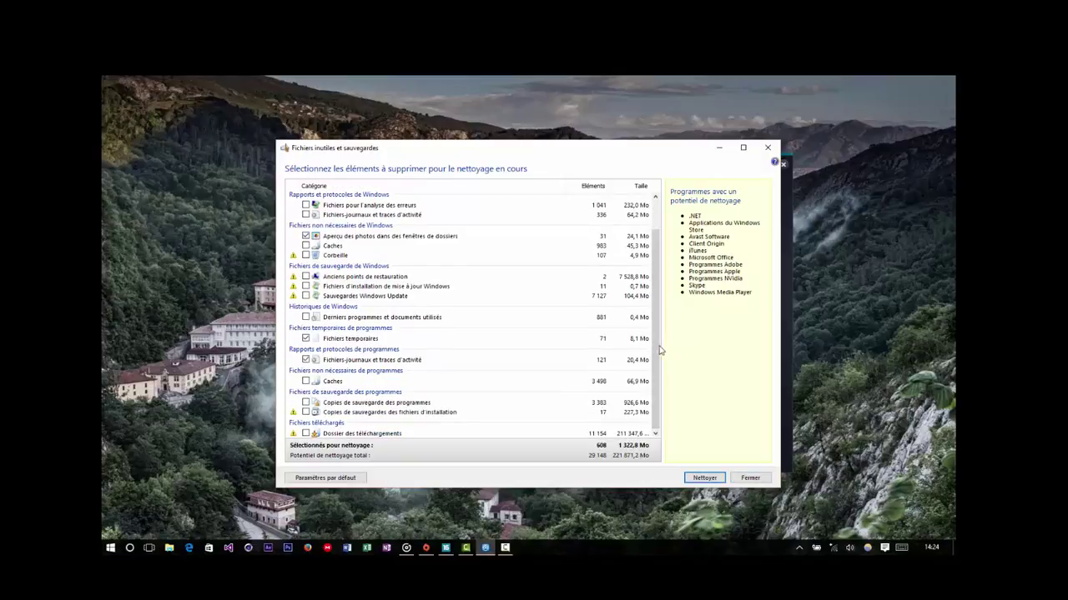
pyautogui.click(655, 286)
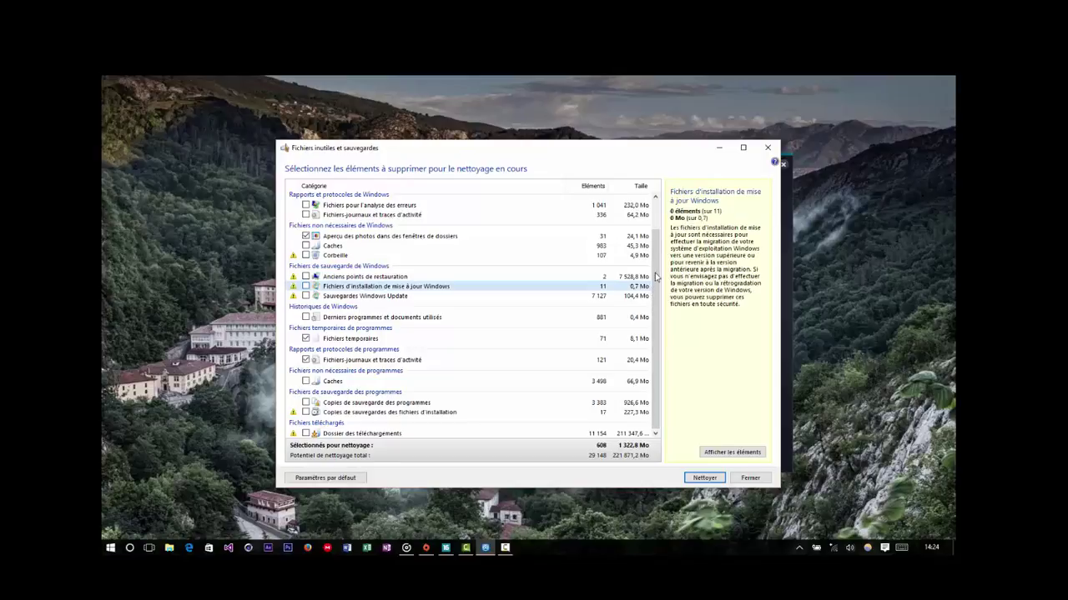
pyautogui.scroll(2, 650, 261)
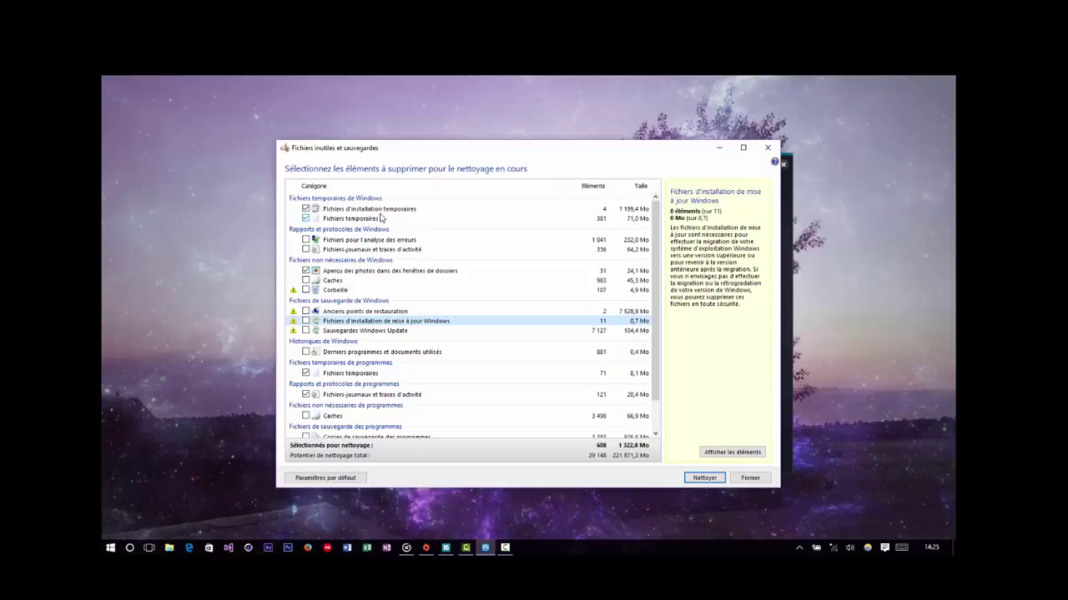
pyautogui.click(380, 212)
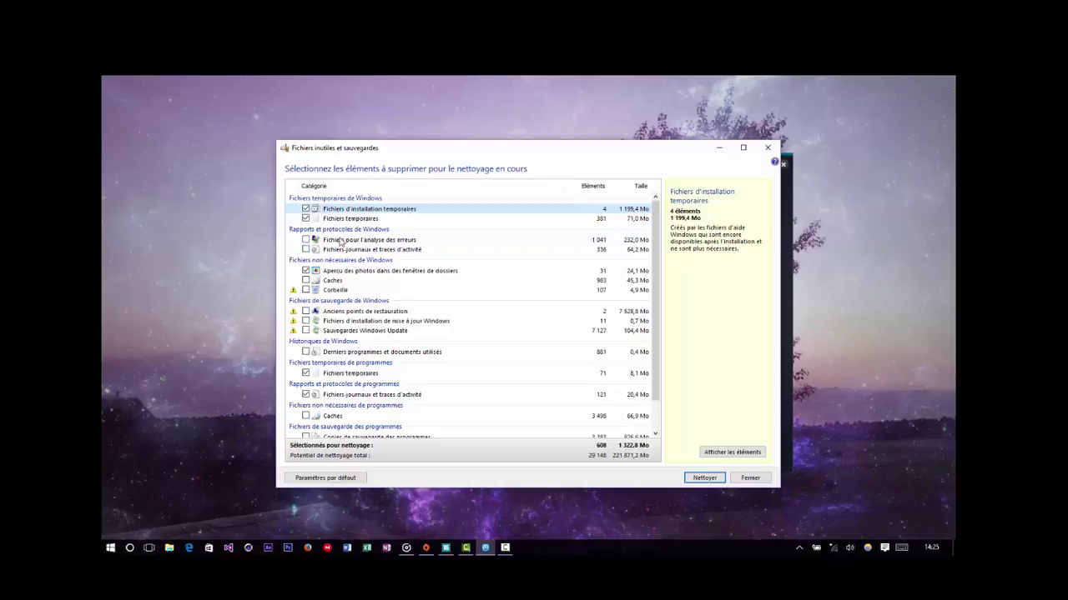
# Select the Windows "Fichiers pour l'analyse des erreurs" and "Fichiers-journaux et traces d'activité" categories for cleaning
pyautogui.click(305, 244)
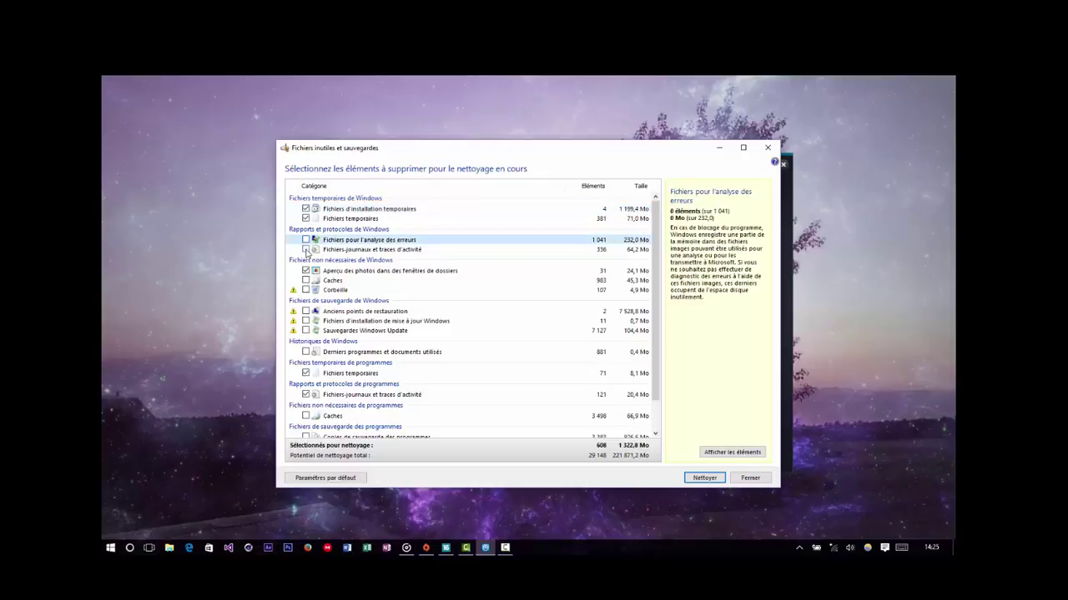
pyautogui.click(305, 249)
pyautogui.click(305, 239)
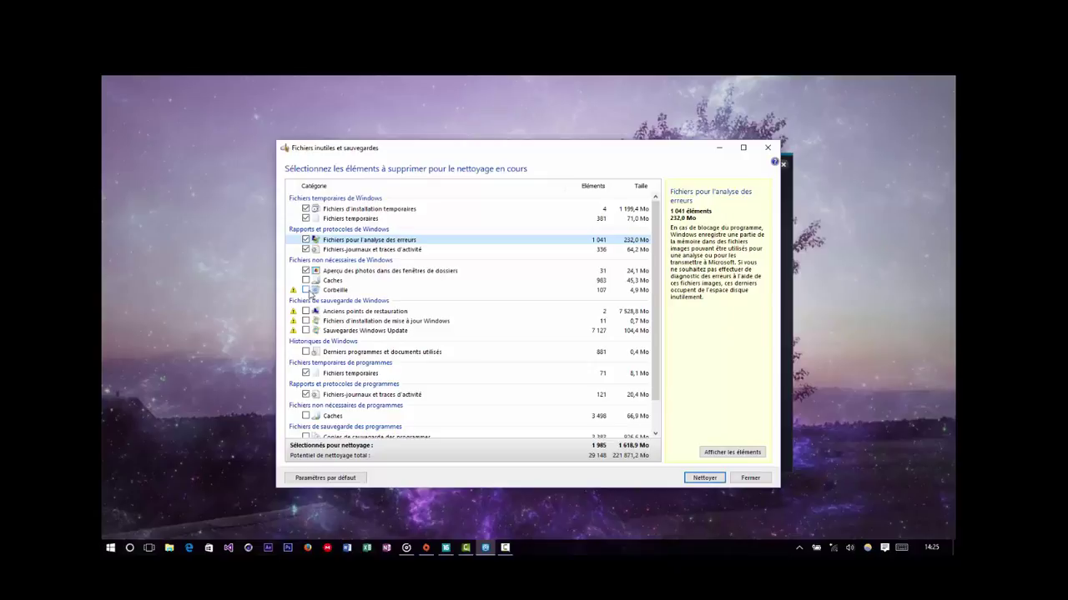
# Try selecting Corbeille, "Anciens points de restauration" and "Fichiers d'installation de mise à jour Windows" for cleaning, declining each deletion
pyautogui.click(306, 289)
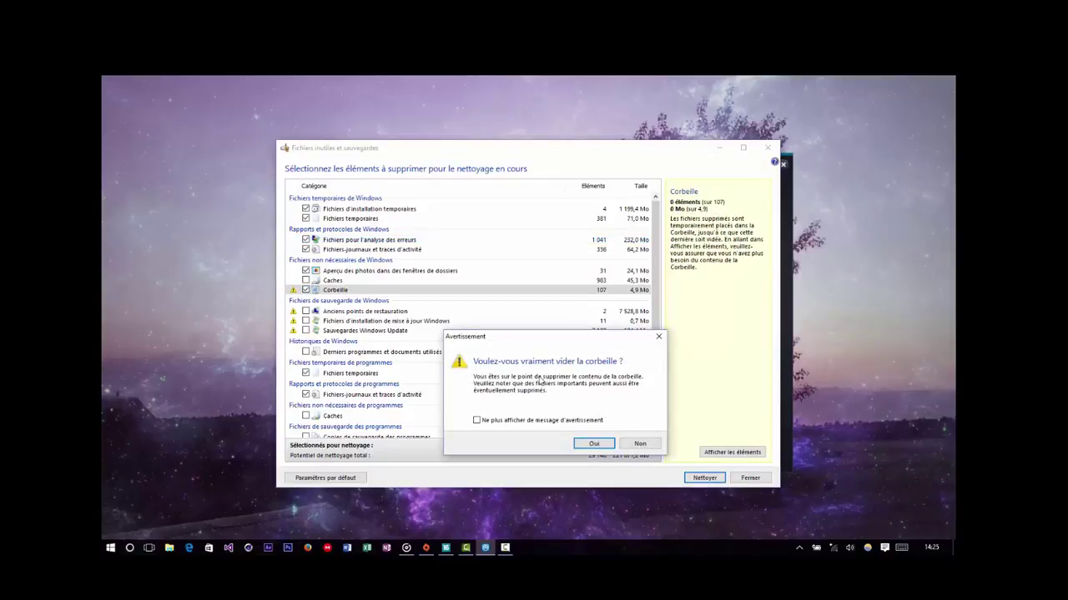
pyautogui.click(640, 444)
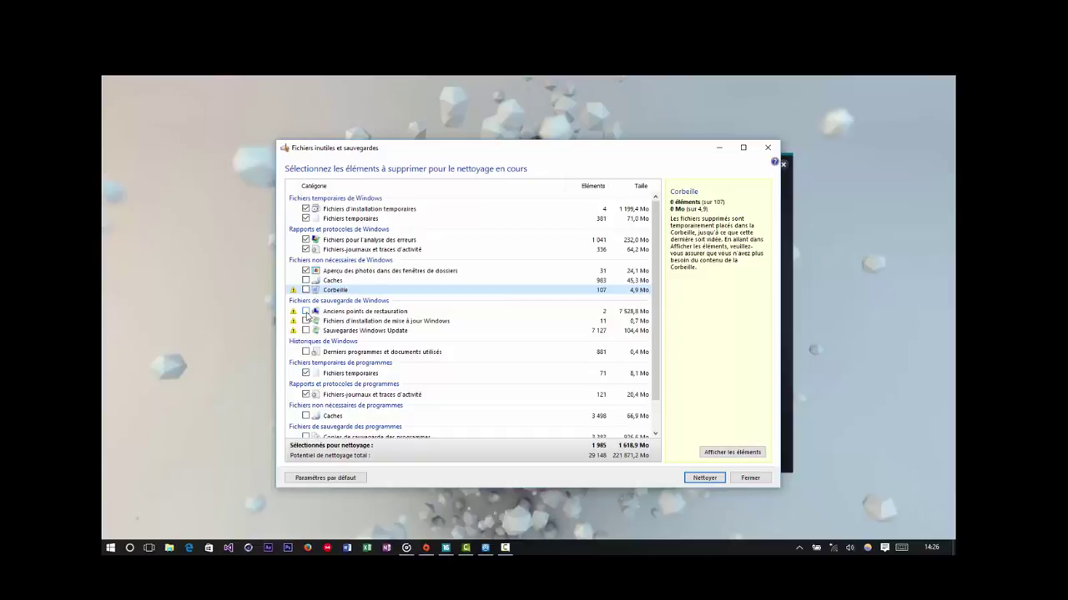
pyautogui.click(306, 312)
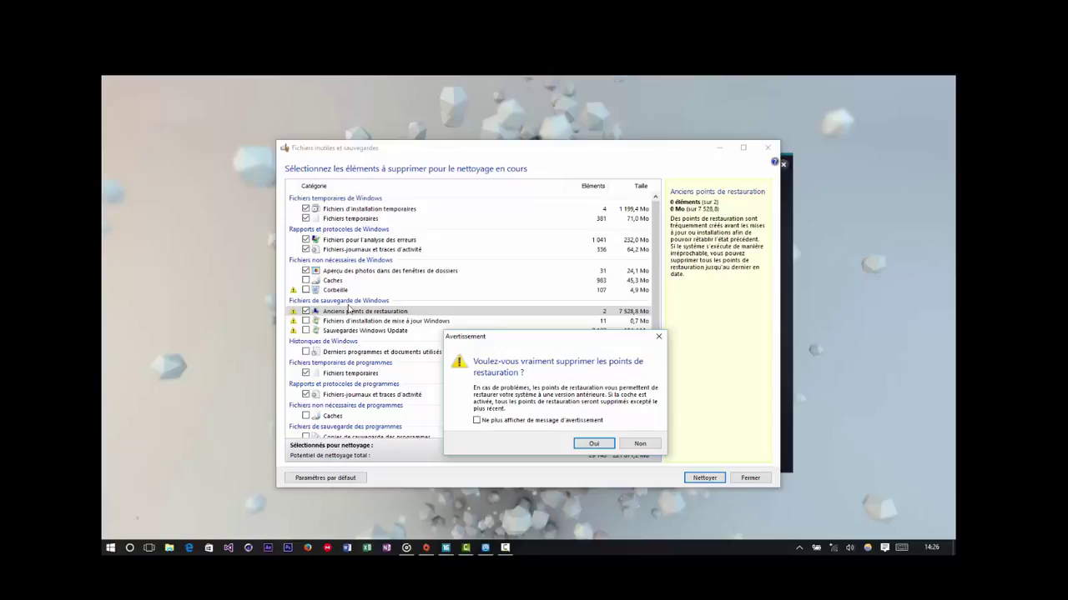
pyautogui.click(638, 445)
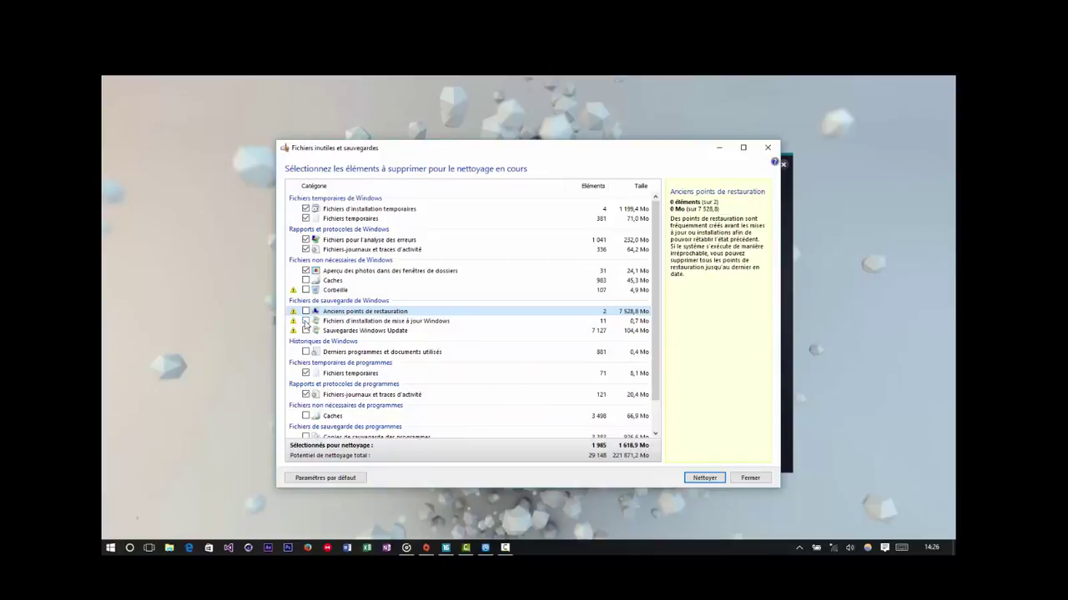
pyautogui.click(306, 321)
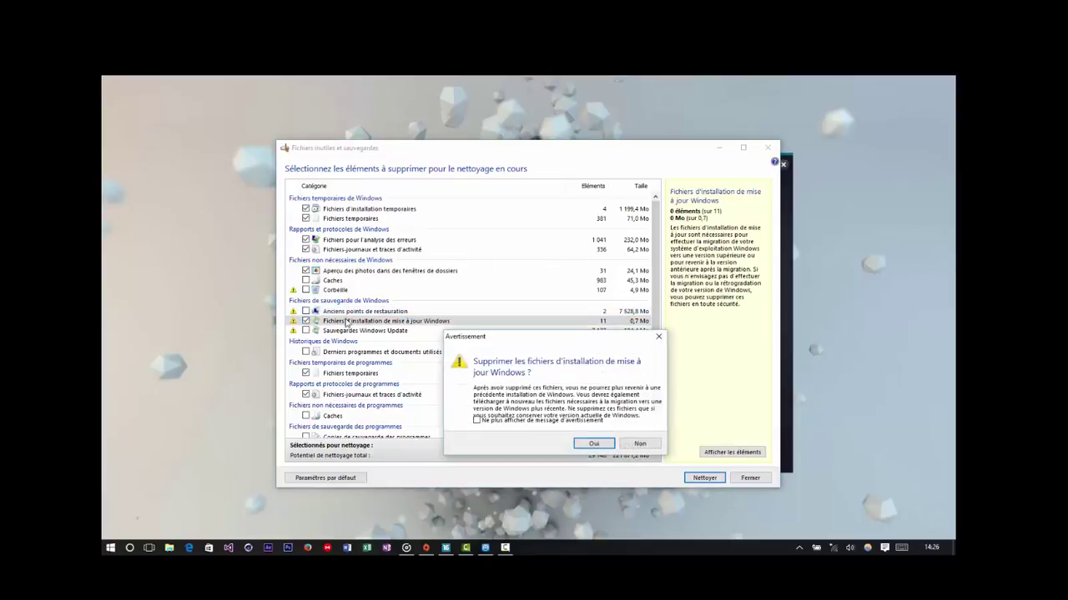
pyautogui.click(639, 444)
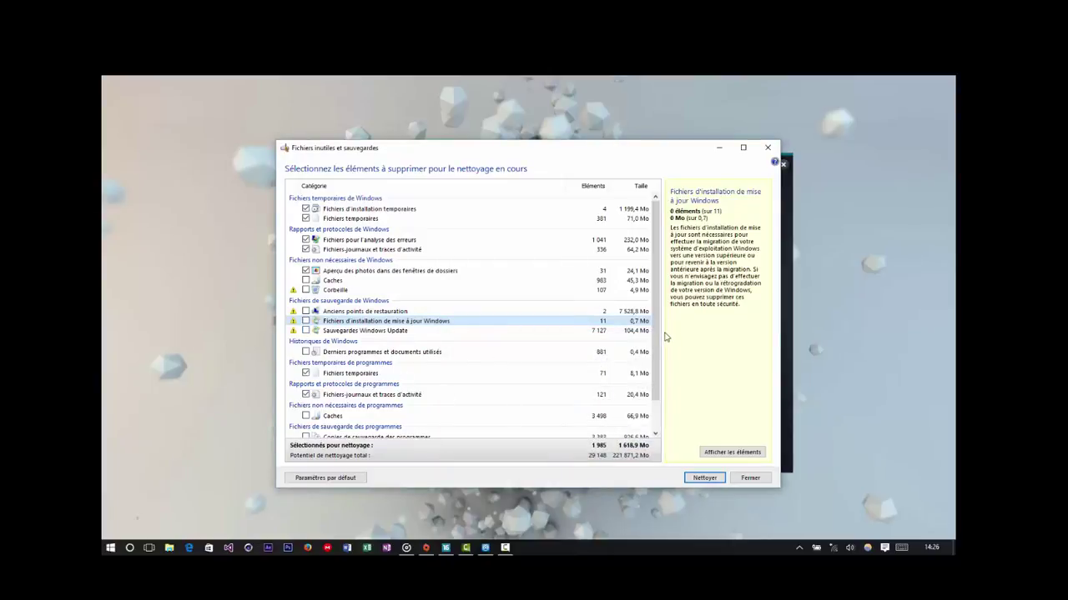
# Try selecting "Copies de sauvegarde des programmes" and "Dossier des téléchargements" for cleaning, leaving both deselected
pyautogui.scroll(-1, 656, 348)
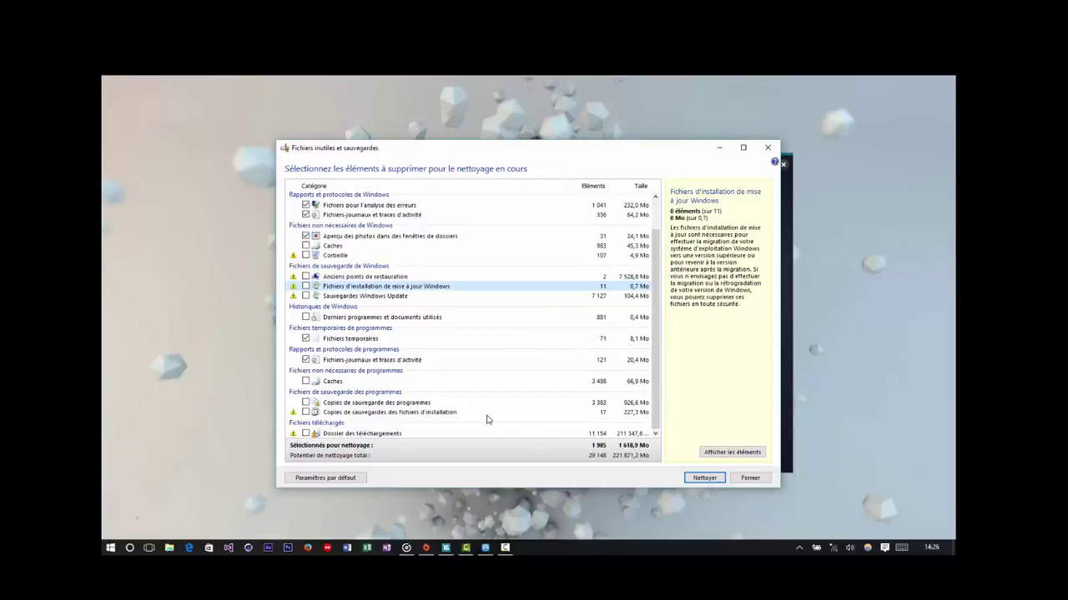
pyautogui.click(306, 403)
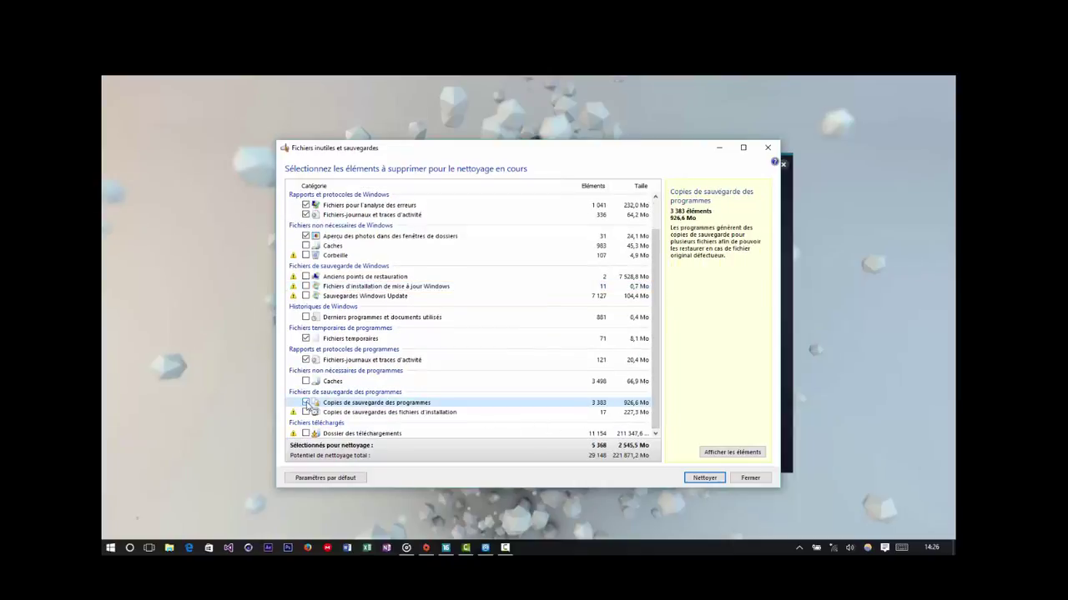
pyautogui.click(307, 404)
pyautogui.click(306, 434)
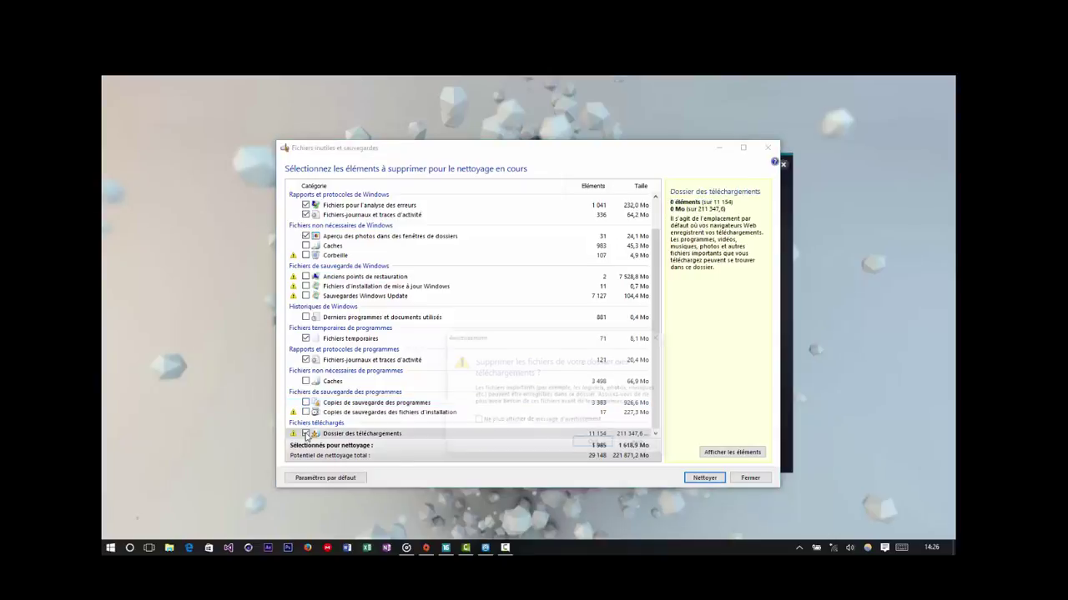
pyautogui.click(639, 443)
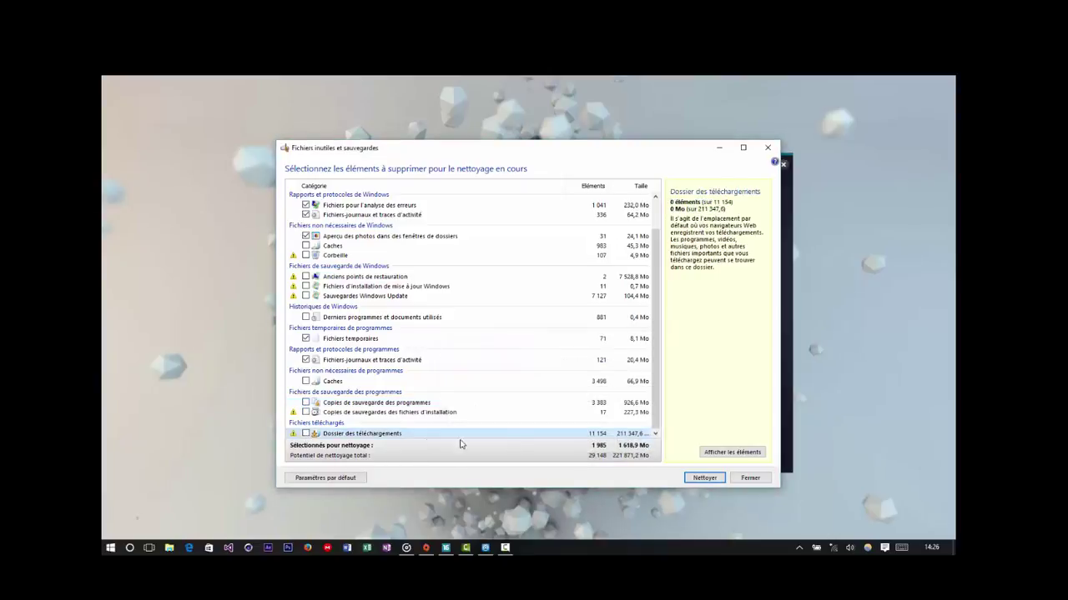
pyautogui.click(306, 434)
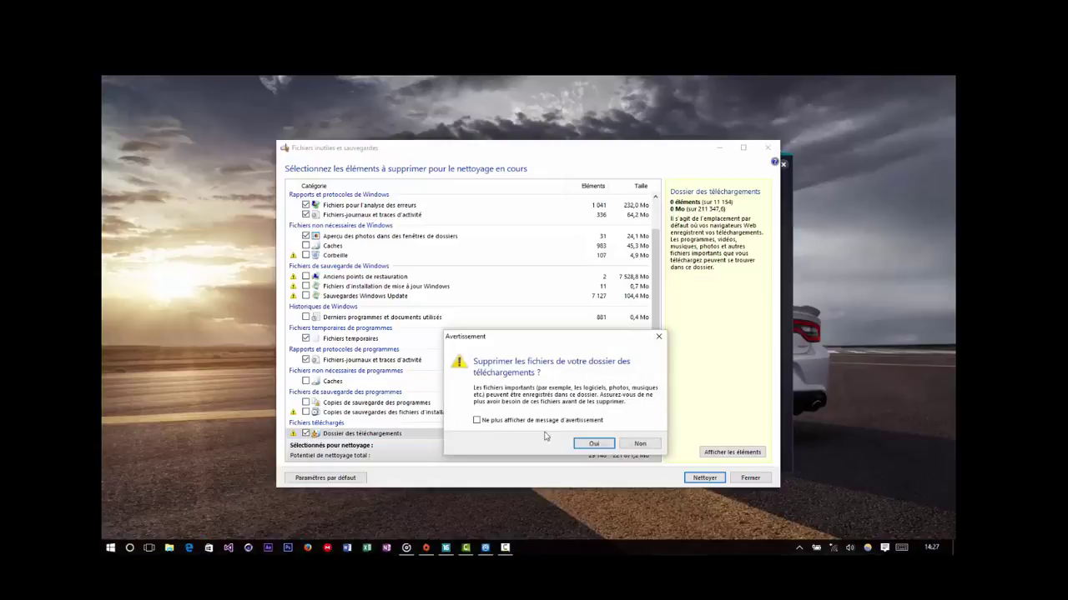
pyautogui.click(639, 443)
# Switch to File Explorer, view the contents of the Téléchargements folder, and close the window
pyautogui.press('super+e')
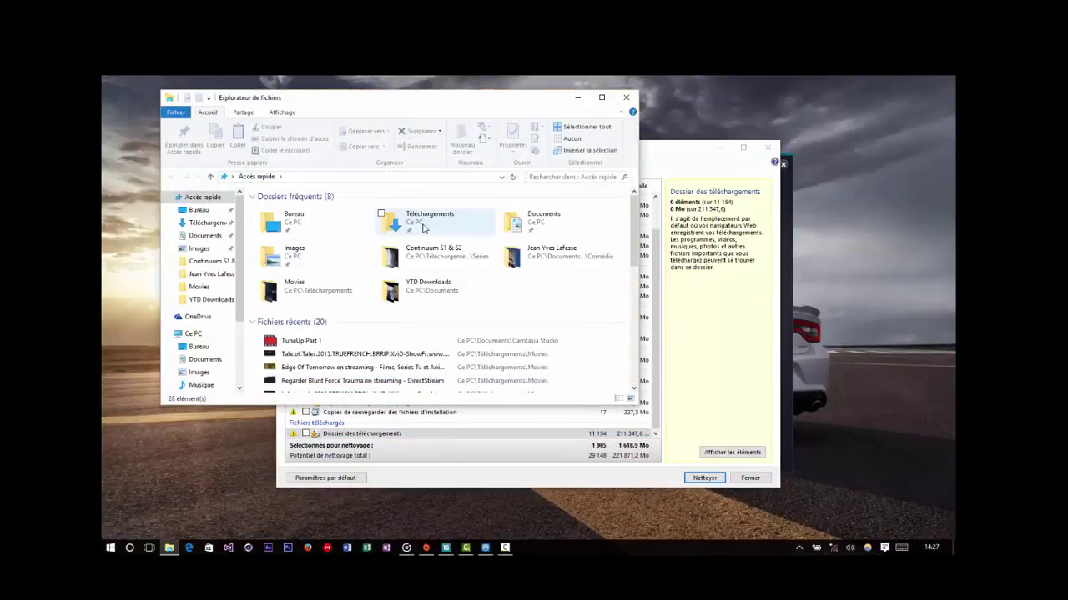
pyautogui.doubleClick(396, 235)
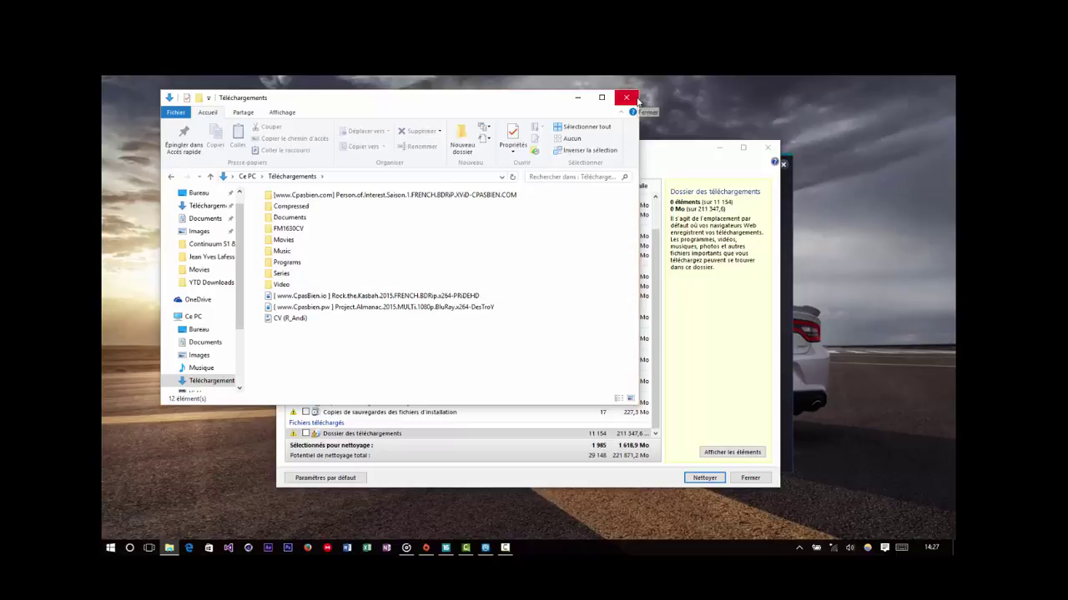
pyautogui.click(633, 100)
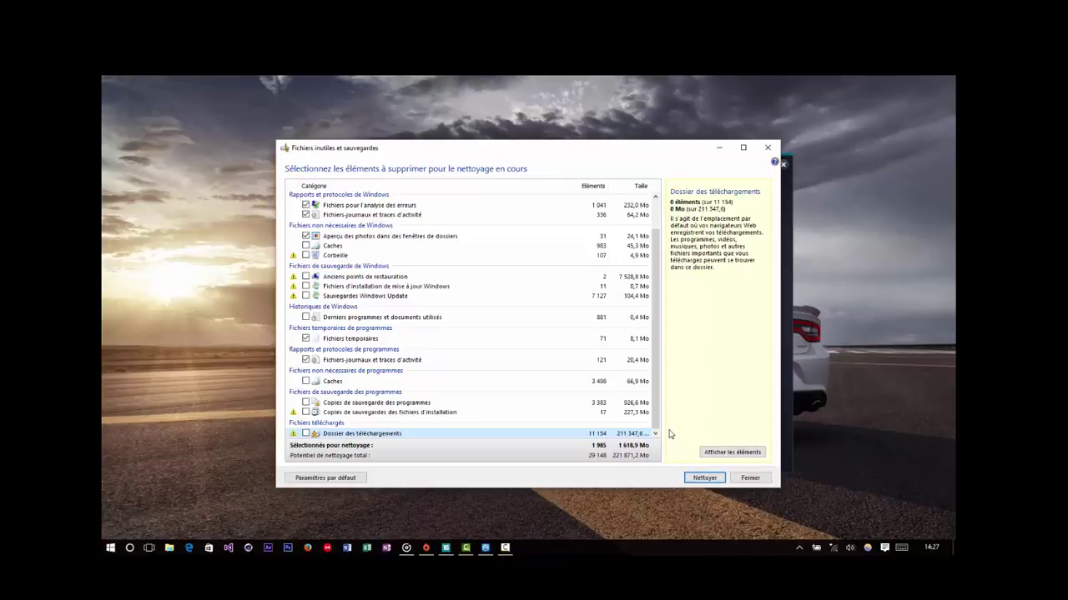
# Close the cleanup list without cleaning and review the "Etat de l'ordinateur" problems under "Résoudre les problèmes"
pyautogui.click(750, 478)
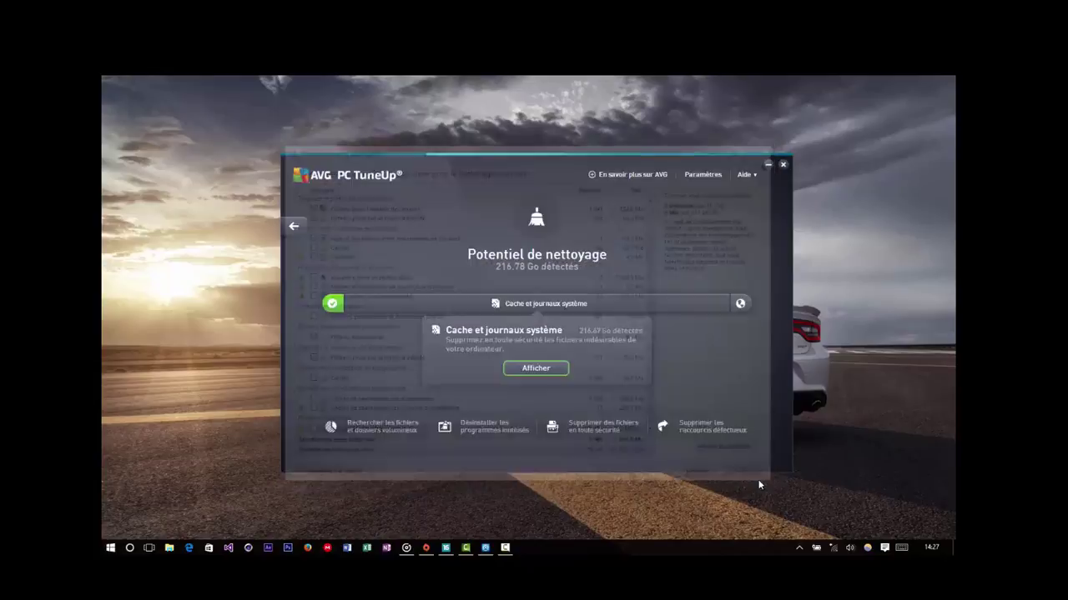
pyautogui.click(294, 226)
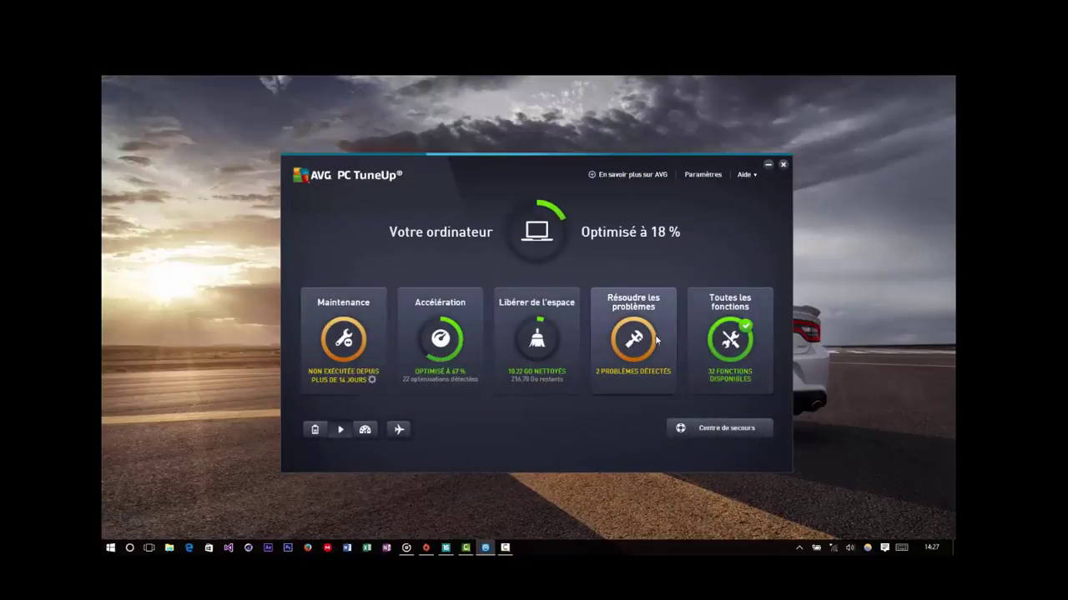
pyautogui.click(634, 339)
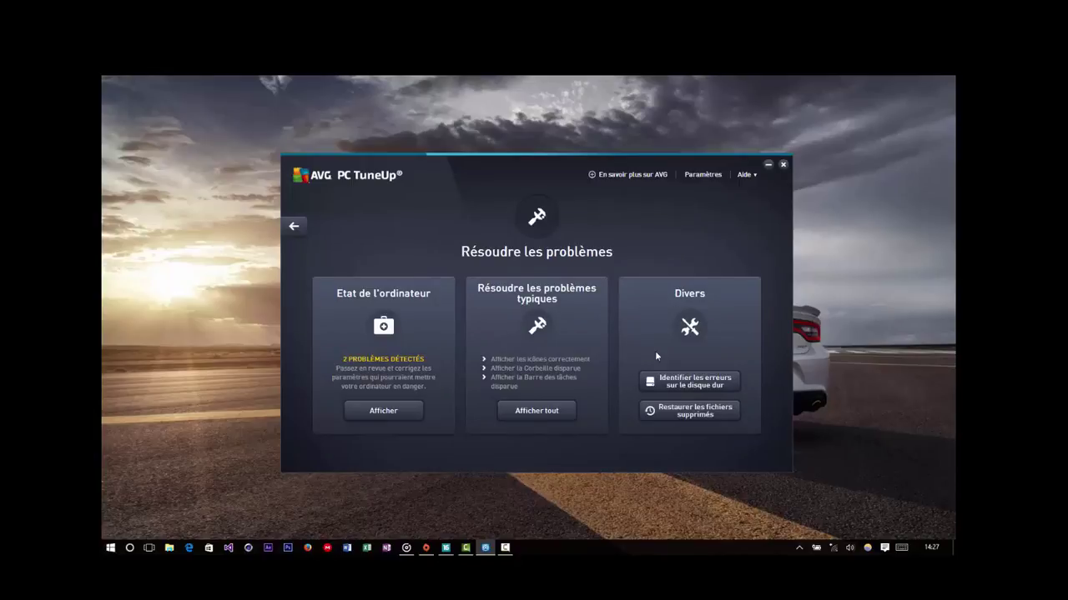
pyautogui.click(387, 410)
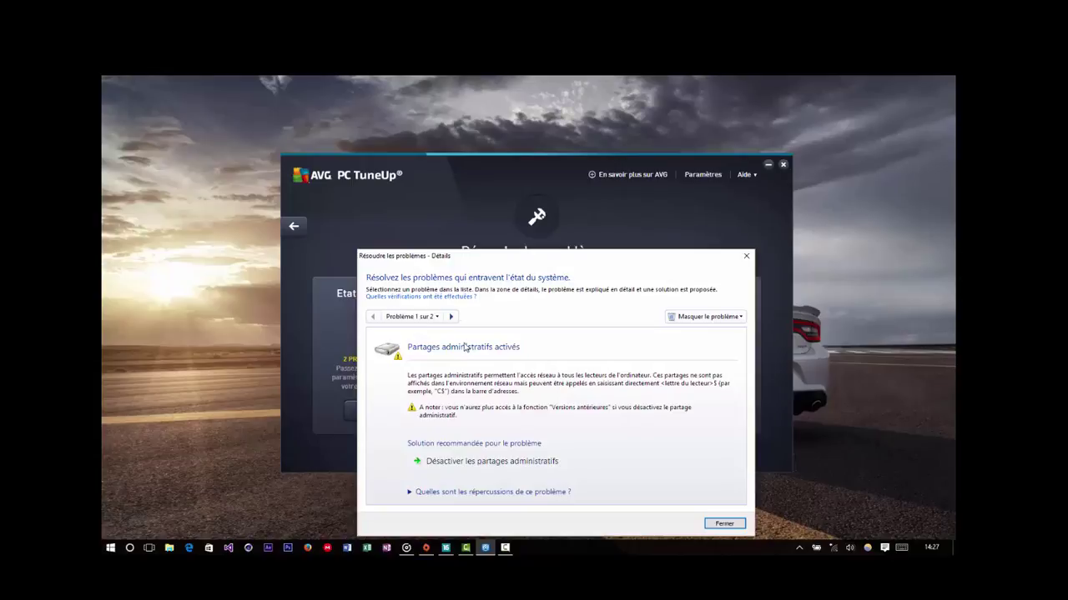
pyautogui.click(451, 317)
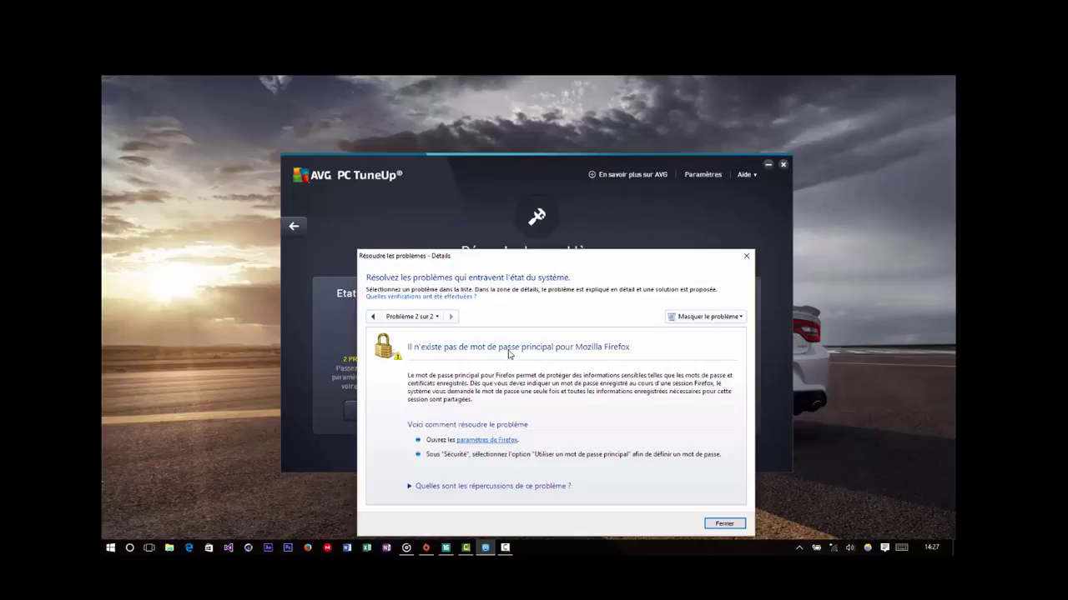
# Hide the Mozilla Firefox master password problem and the administrative shares problem, and close the details
pyautogui.click(692, 317)
pyautogui.click(701, 347)
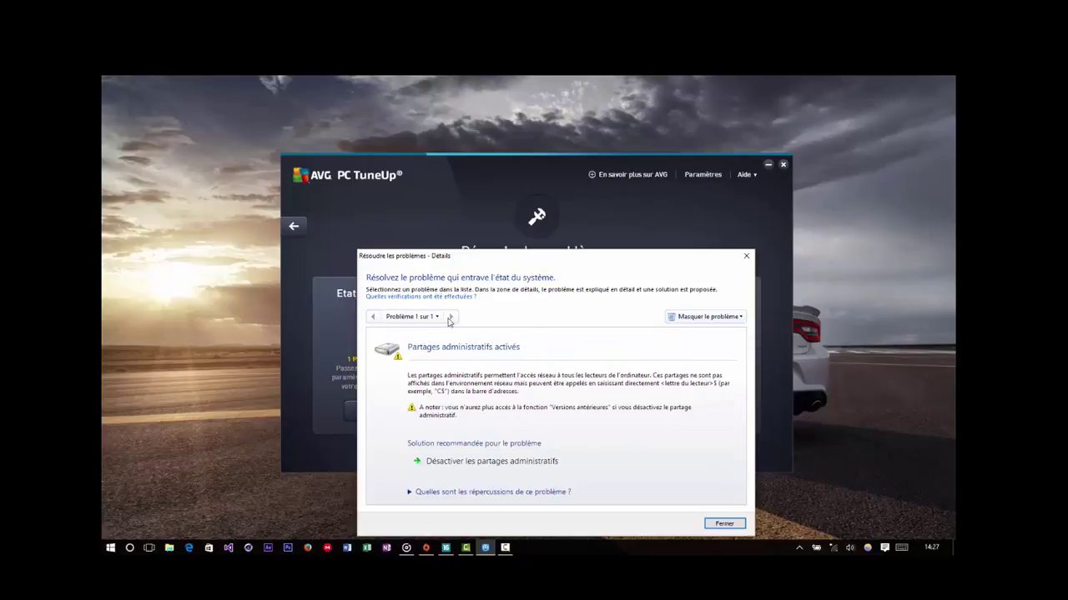
pyautogui.click(693, 317)
pyautogui.click(701, 348)
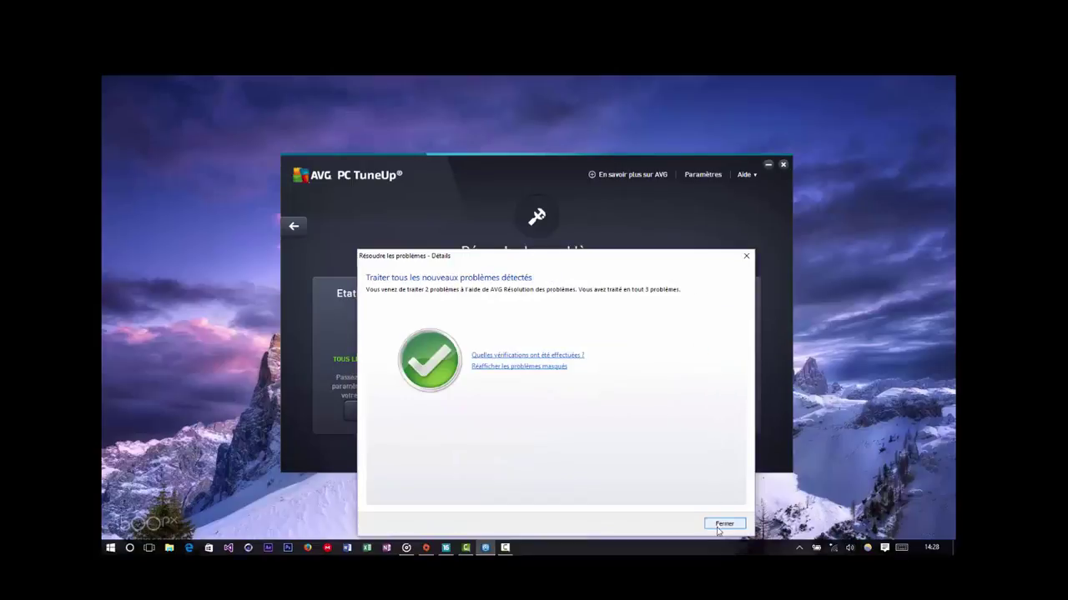
pyautogui.click(722, 524)
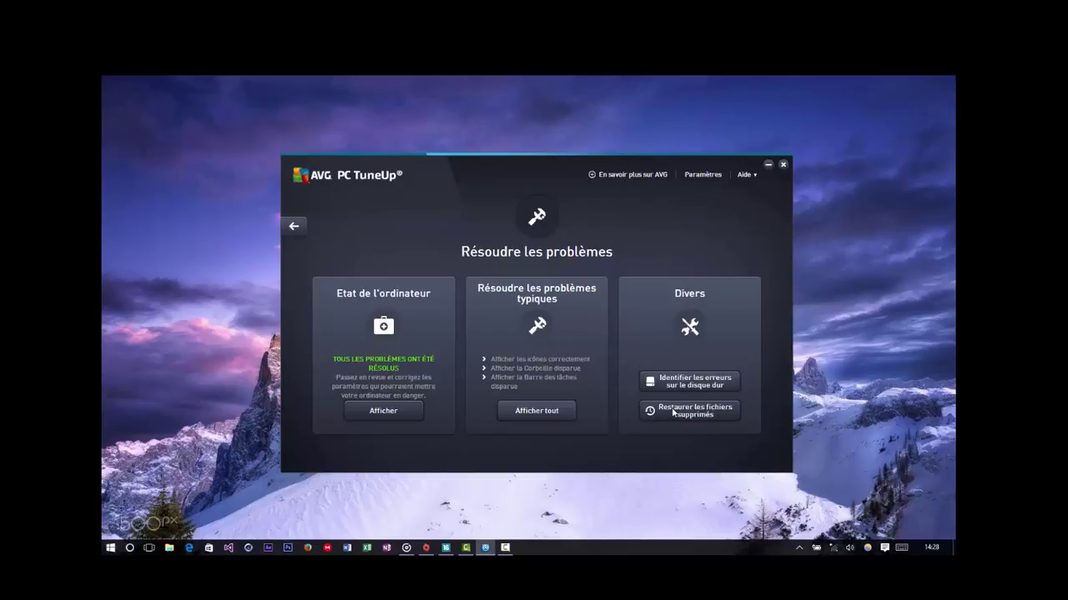
# Leave "Résoudre les problèmes", review the list under "Toutes les fonctions", and return to the overview
pyautogui.click(671, 409)
pyautogui.click(295, 226)
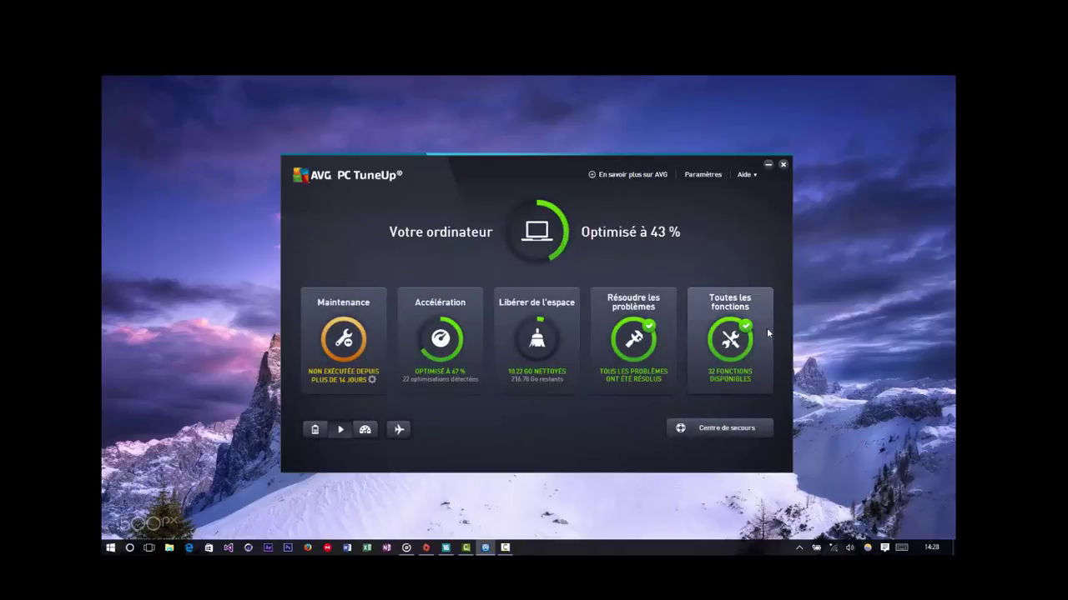
pyautogui.click(732, 337)
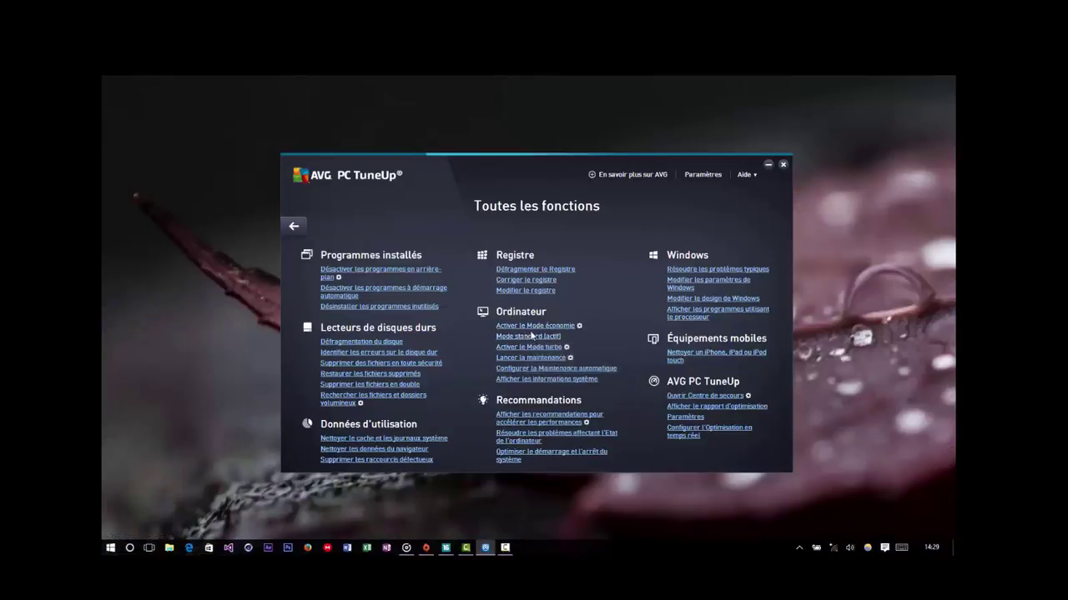
pyautogui.click(301, 236)
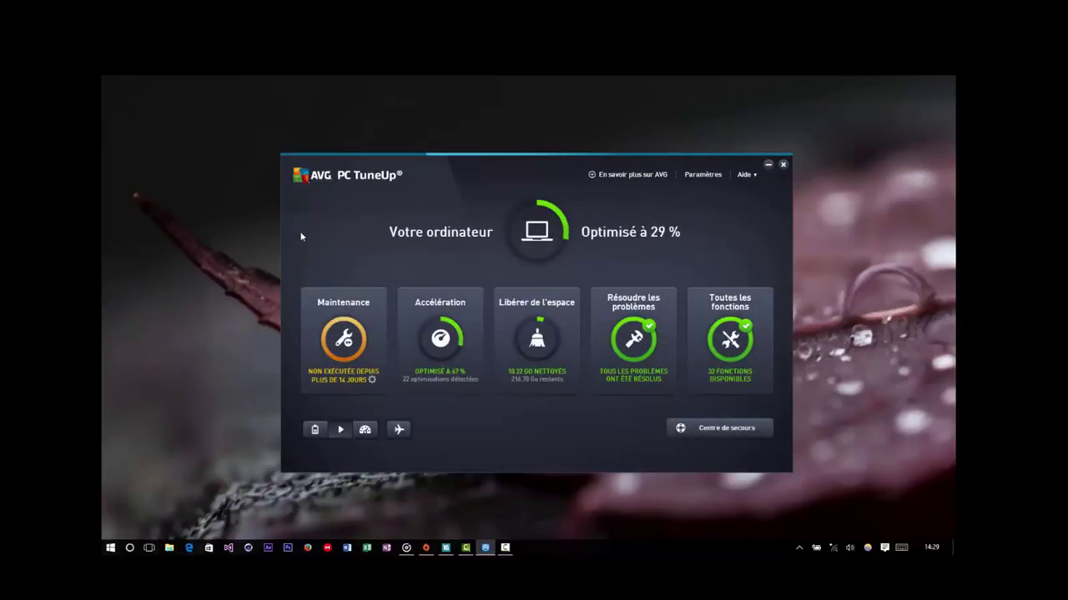
# Close the AVG PC TuneUp window and view its system status and real-time optimisation summary from the notification area
pyautogui.click(783, 165)
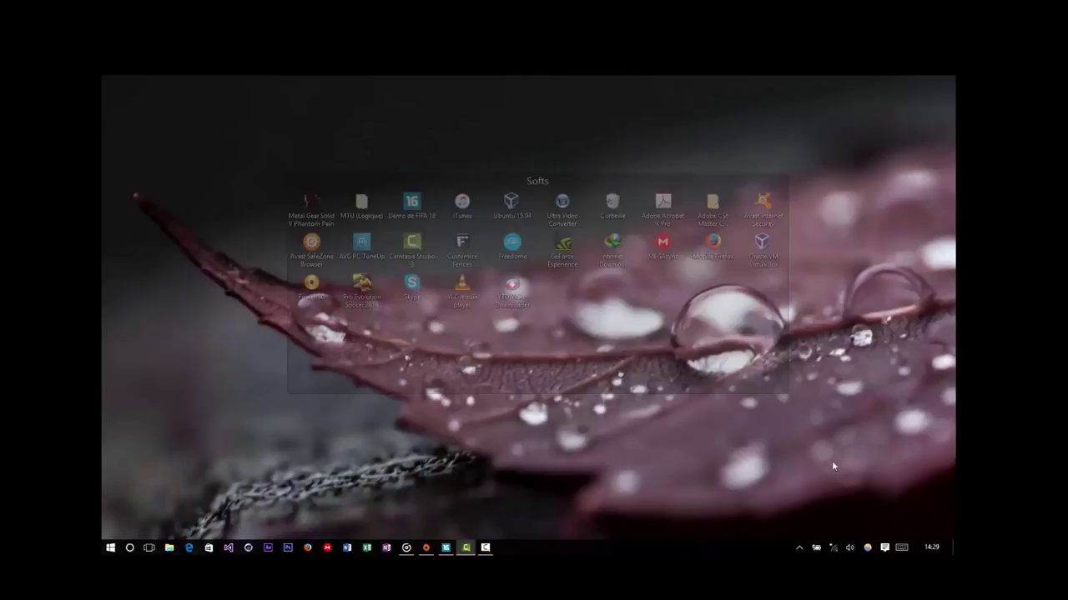
pyautogui.click(800, 548)
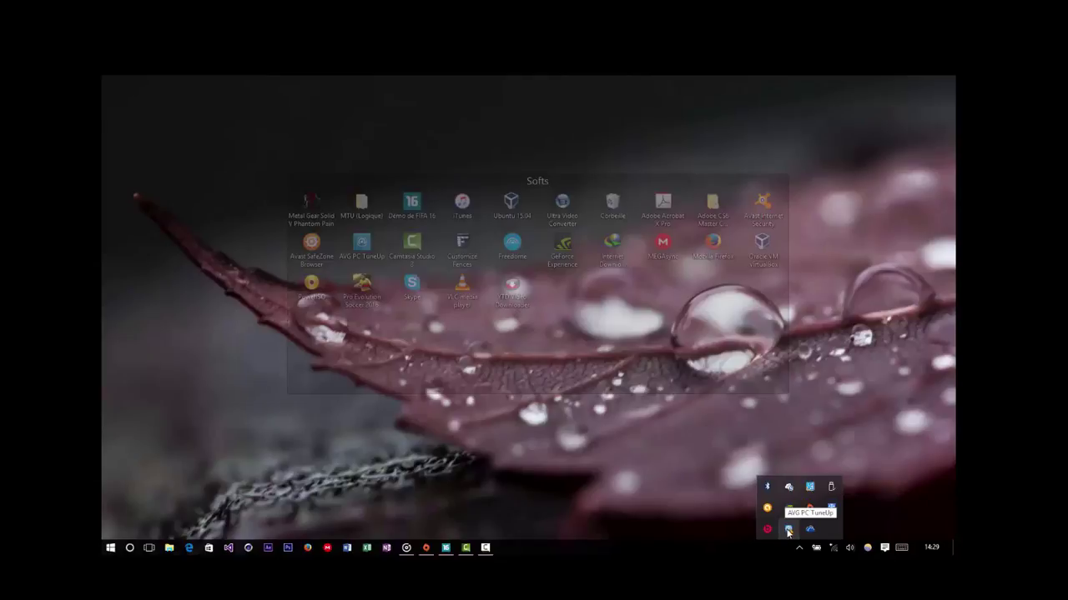
pyautogui.click(788, 530)
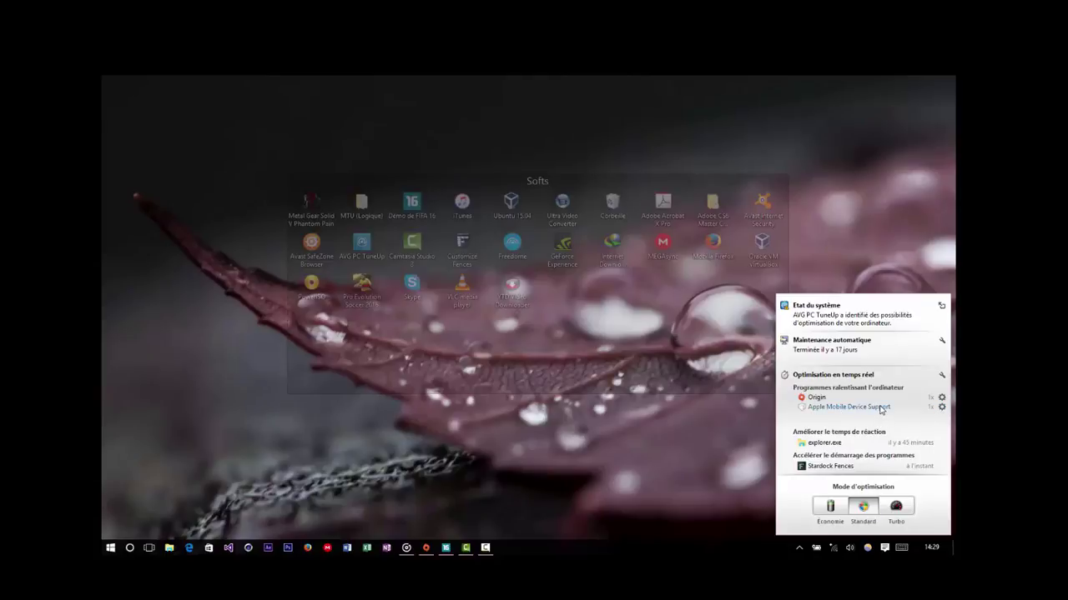
# Deactivate Apple Mobile Device Support among the programs slowing down the computer and dismiss the resulting notifications
pyautogui.click(940, 410)
pyautogui.click(800, 471)
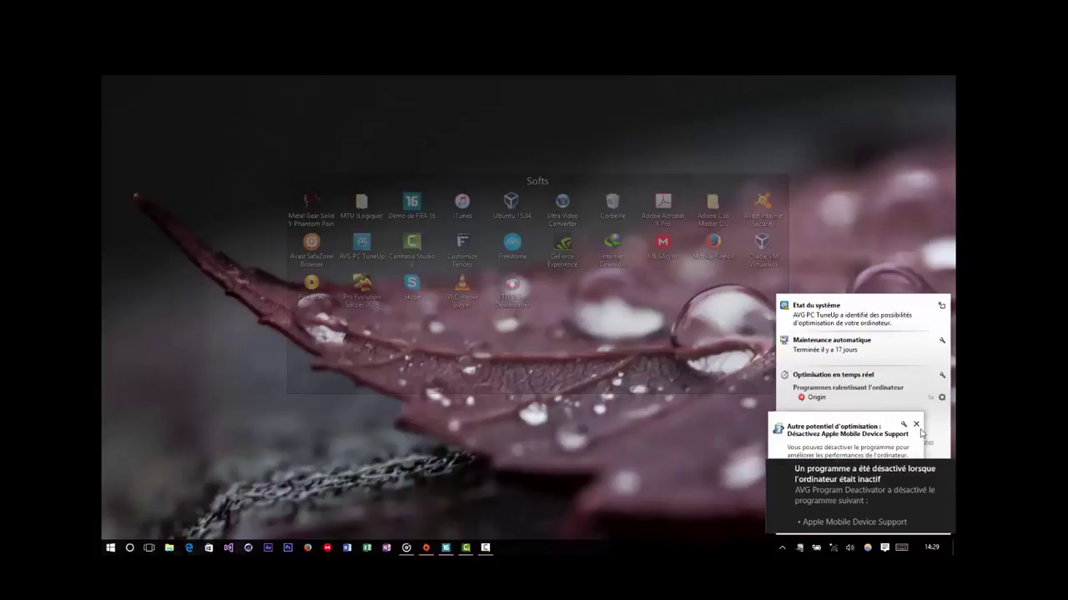
pyautogui.click(916, 425)
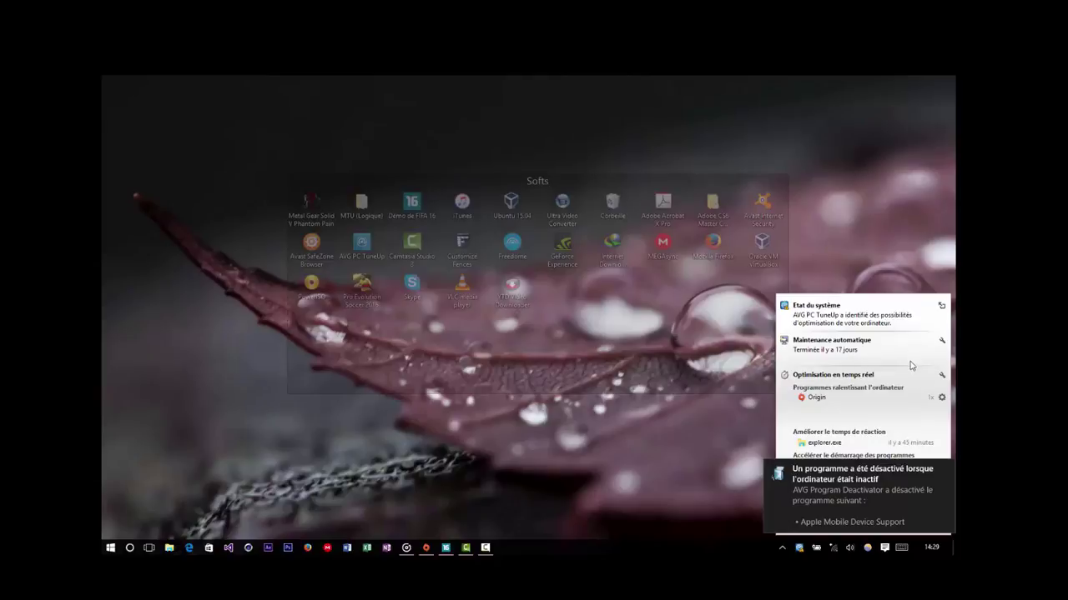
pyautogui.click(948, 471)
# Reopen the system status summary from the notification area and switch the optimisation mode to Economie
pyautogui.click(802, 547)
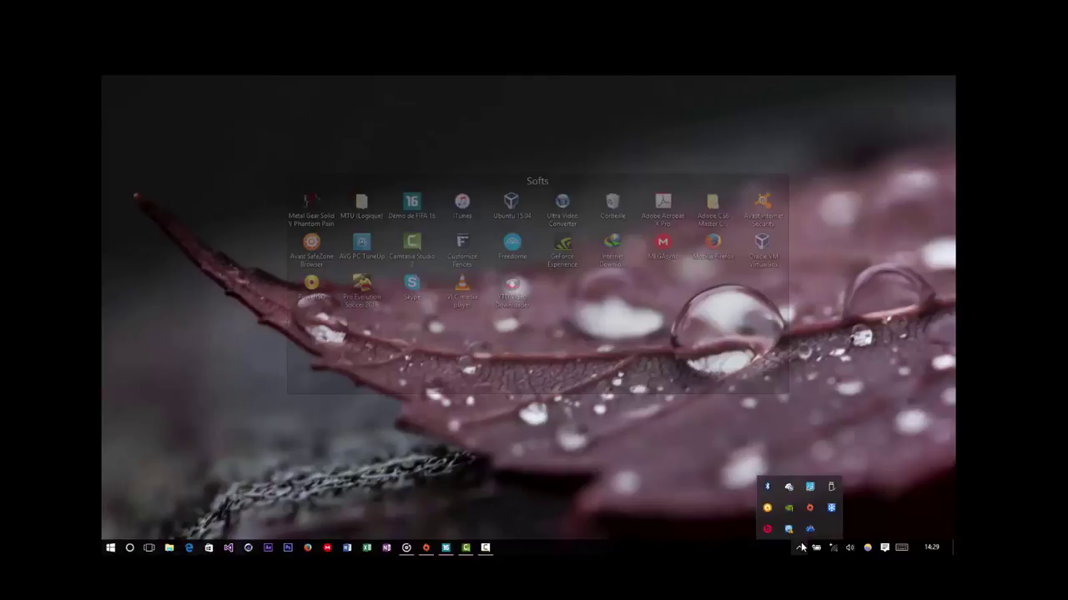
pyautogui.click(797, 510)
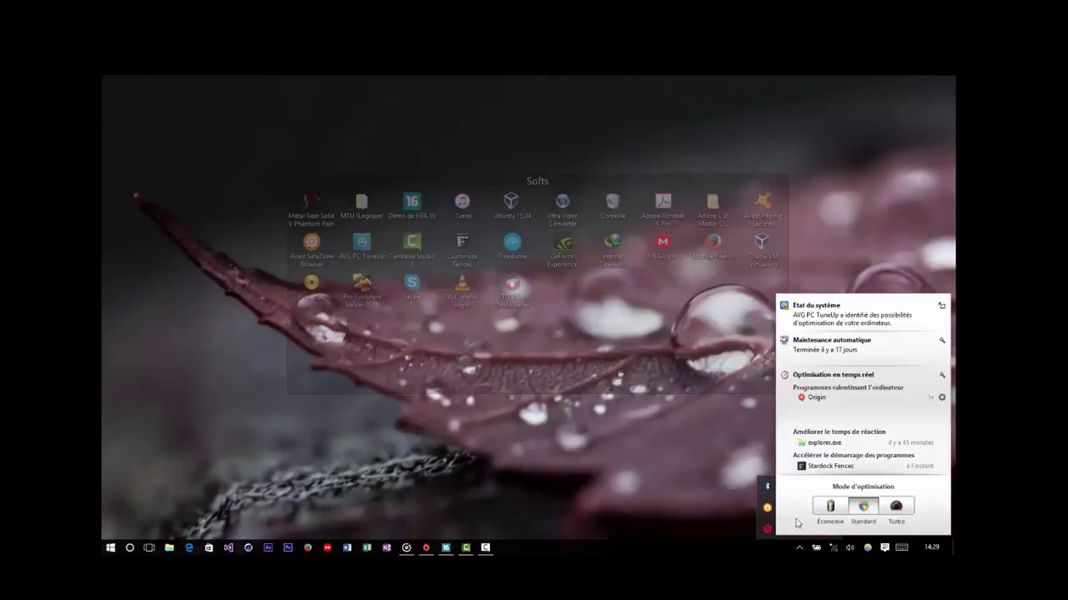
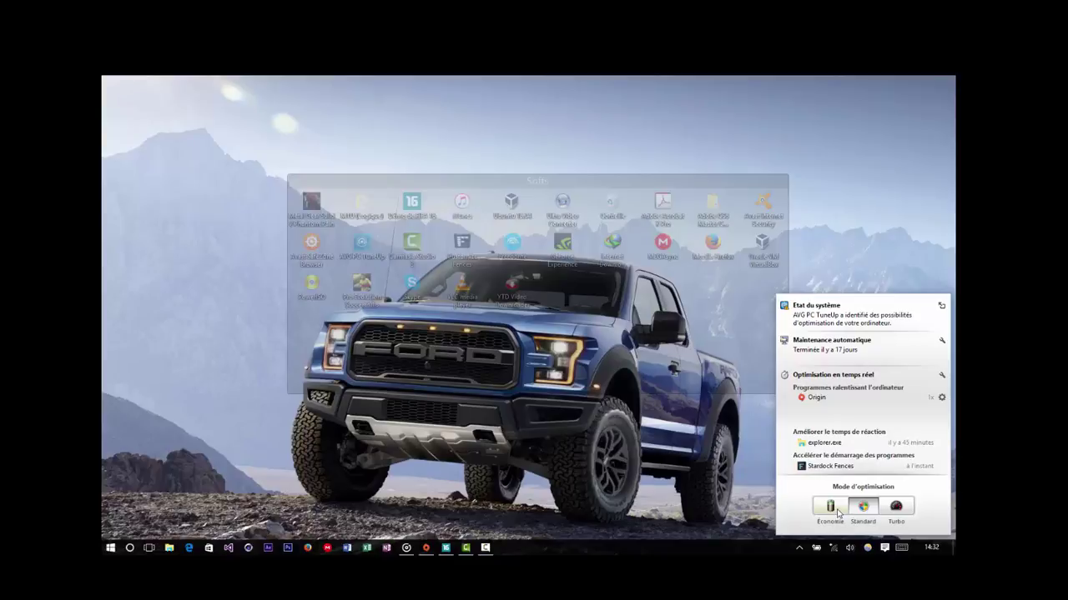
pyautogui.click(838, 510)
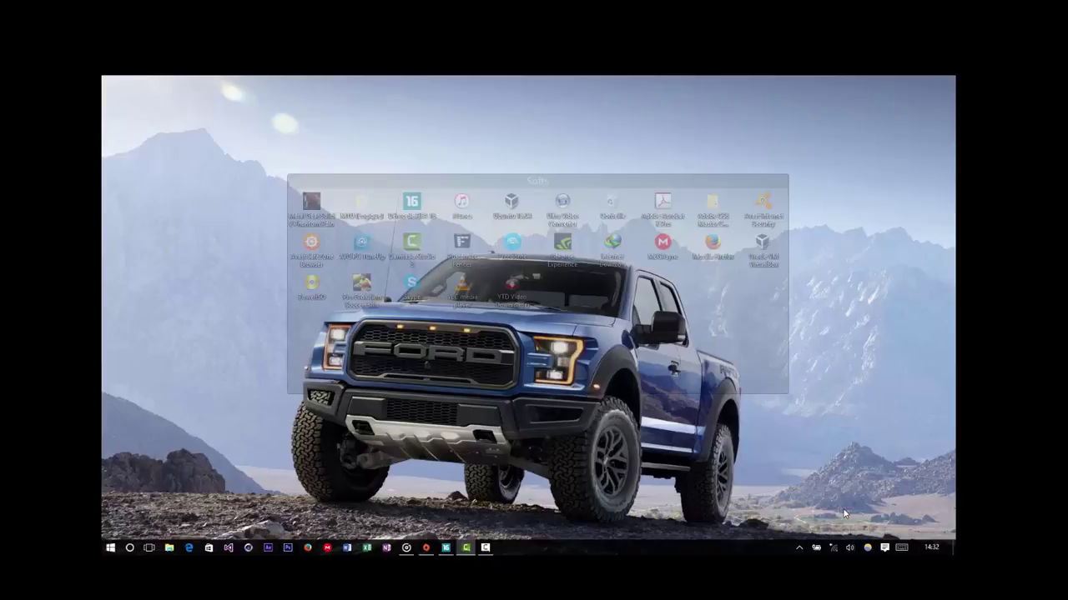
# Bring up the AVG PC TuneUp overview and open the Mode économie settings from "Toutes les fonctions"
pyautogui.click(799, 548)
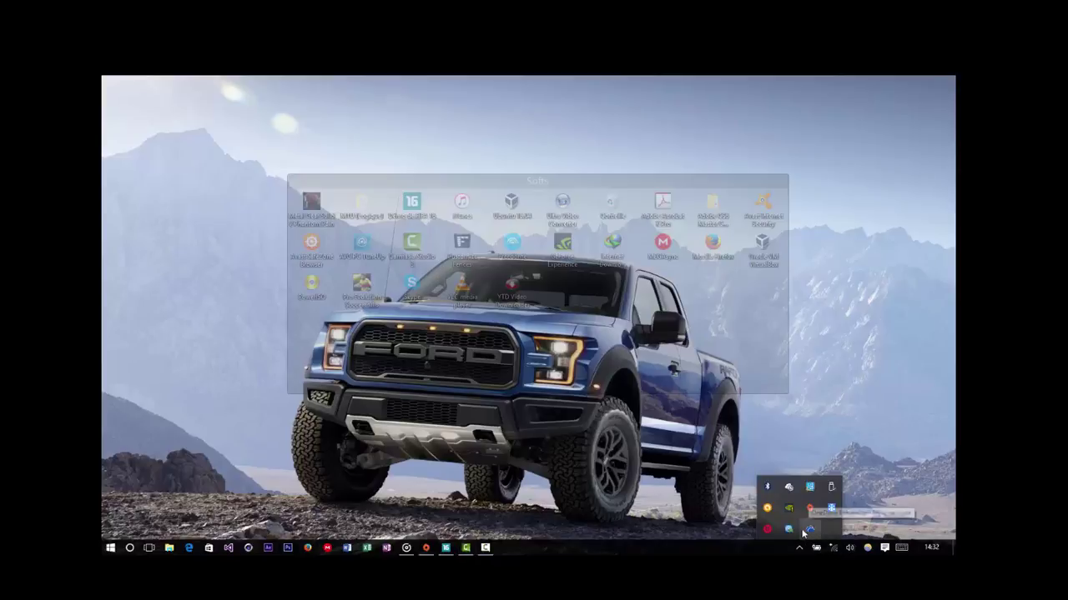
pyautogui.click(804, 500)
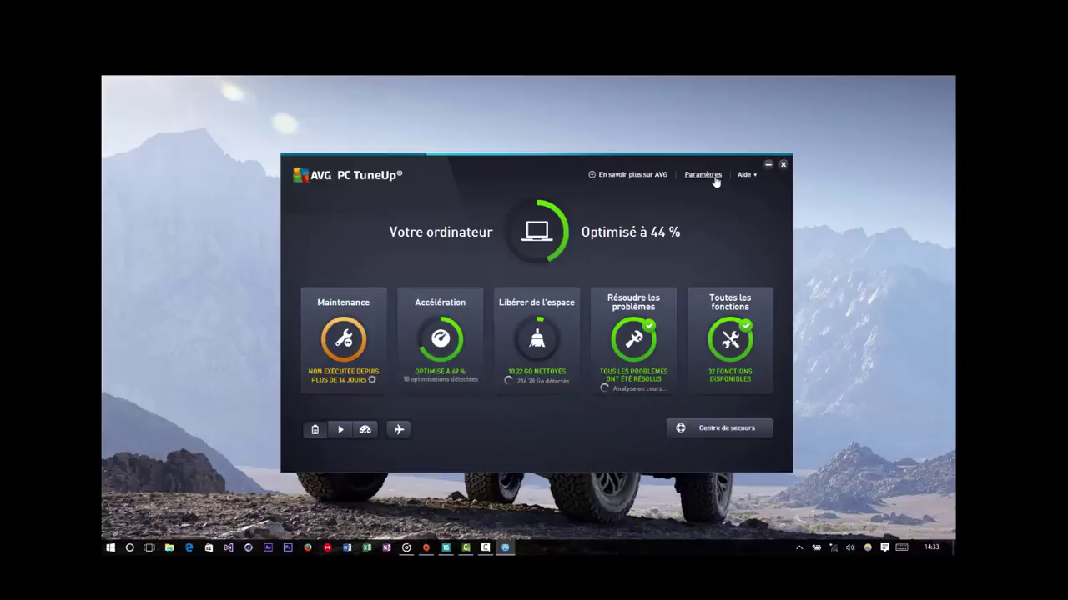
pyautogui.click(729, 338)
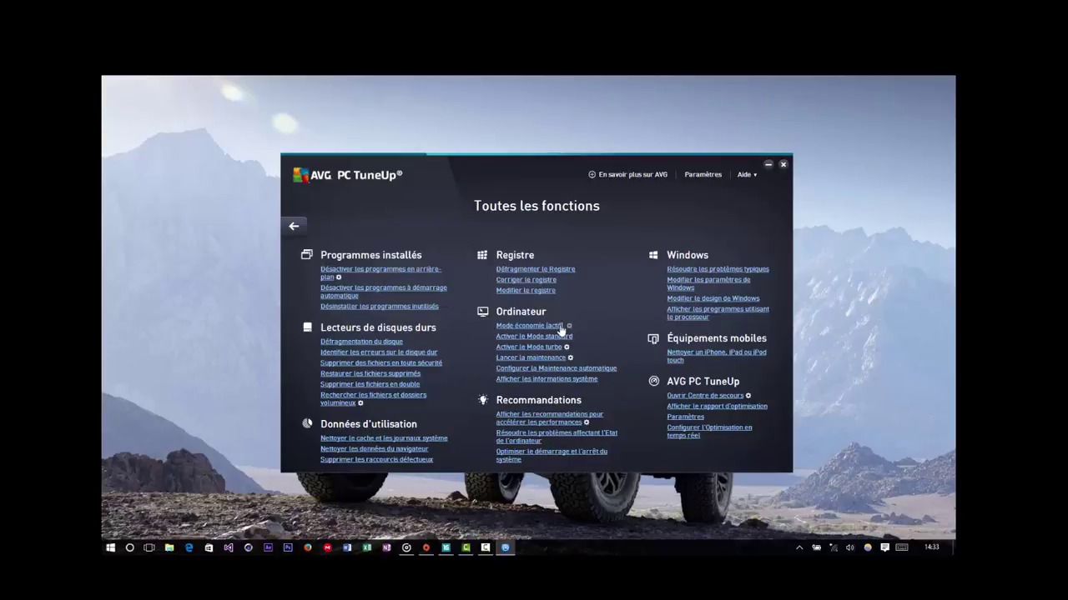
pyautogui.moveTo(562, 334)
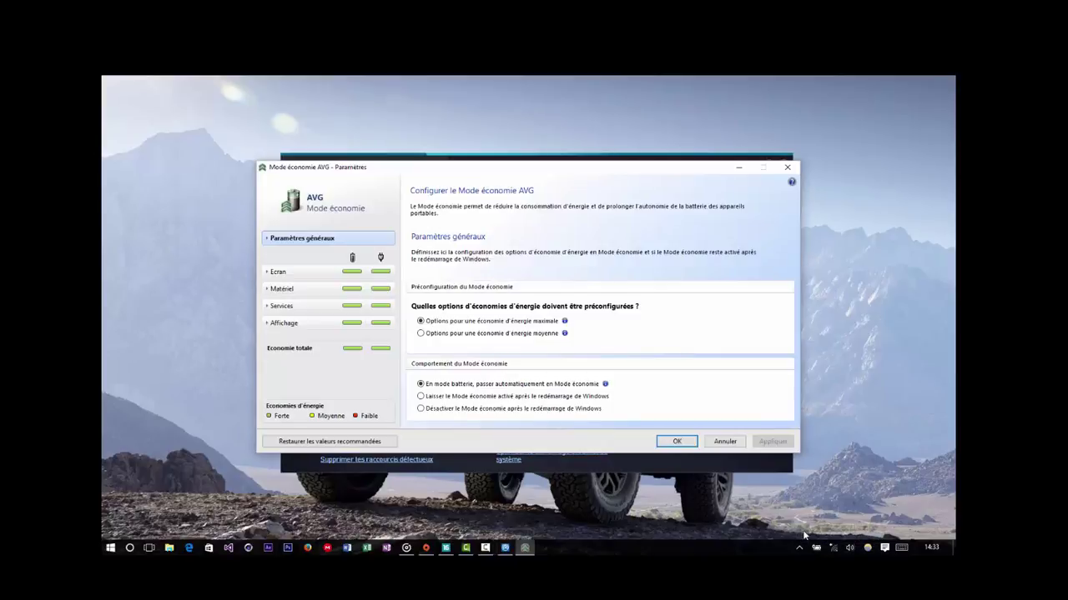
# Switch the optimisation mode to Standard from the notification-area summary and check the summary again
pyautogui.click(800, 549)
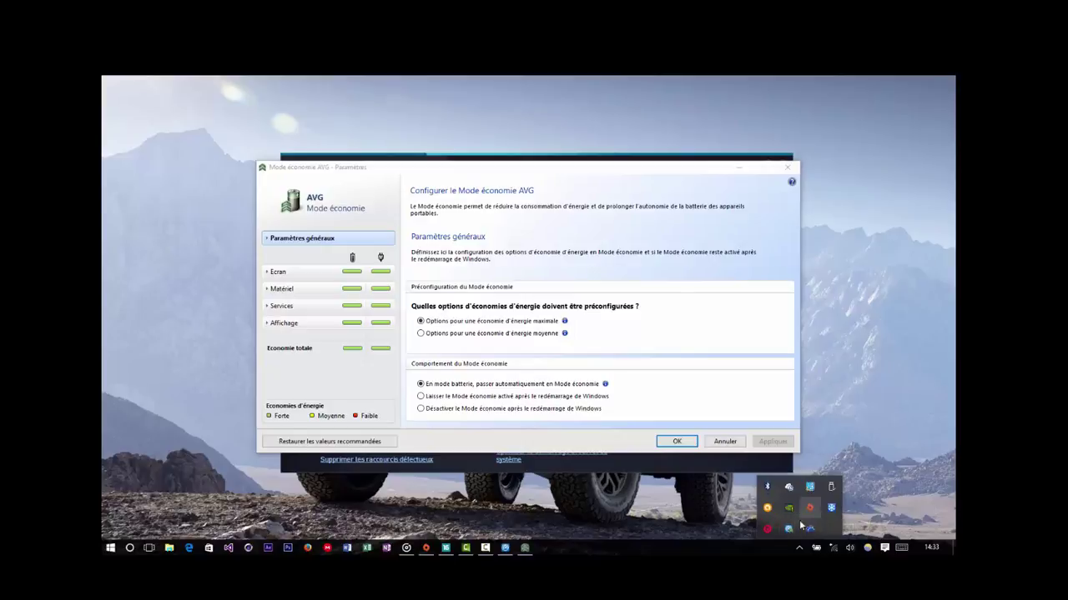
pyautogui.click(790, 508)
pyautogui.click(863, 506)
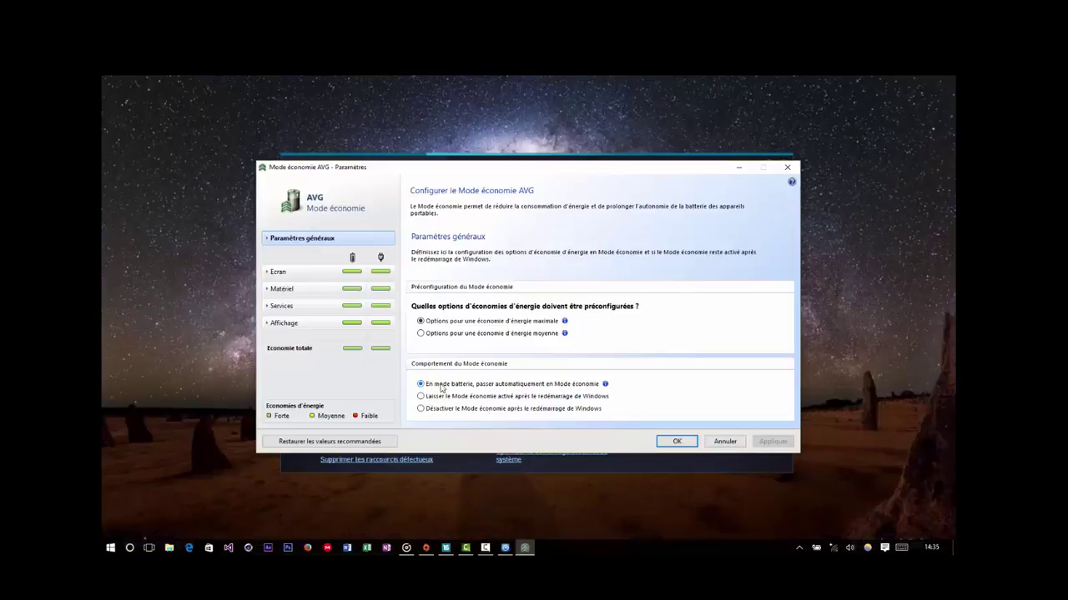
pyautogui.click(799, 547)
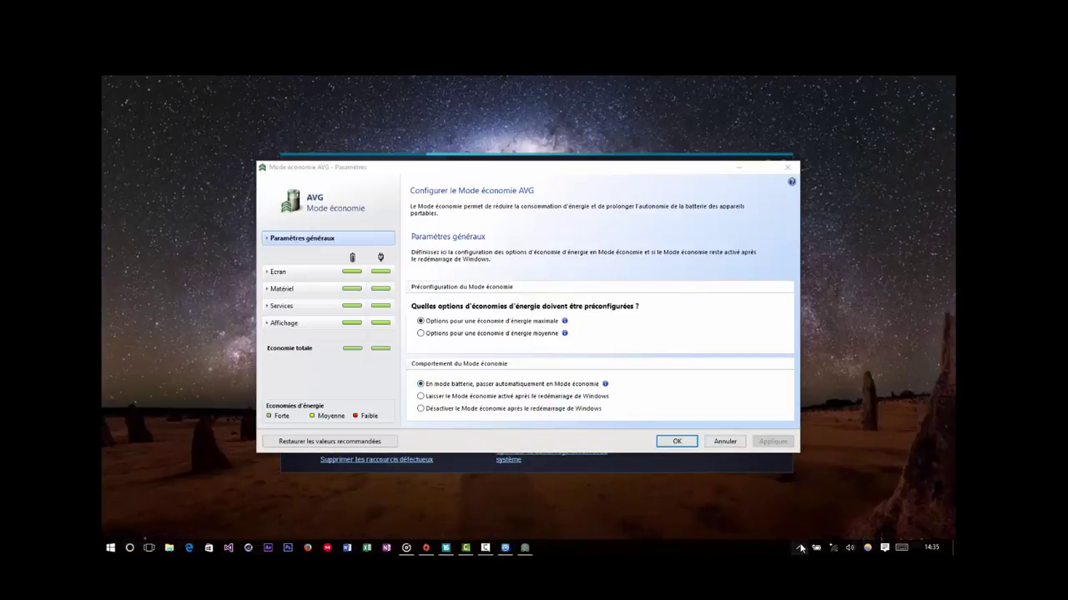
pyautogui.click(788, 527)
# In the Ecran settings, lower the normal and inactive brightness on battery and raise the normal brightness on mains power
pyautogui.click(294, 275)
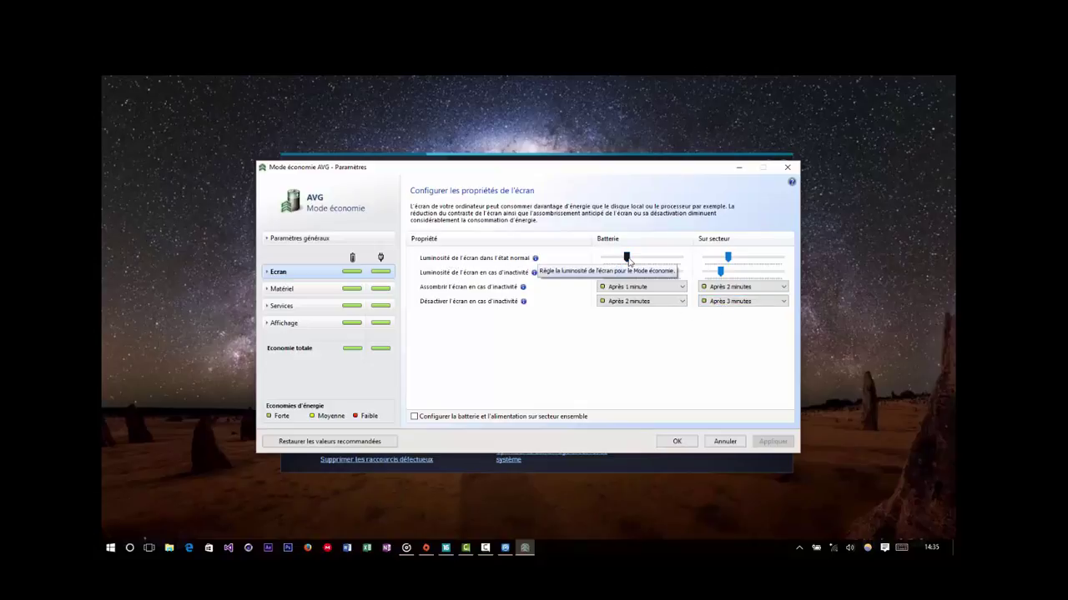
pyautogui.moveTo(628, 259); pyautogui.dragTo(616, 261)
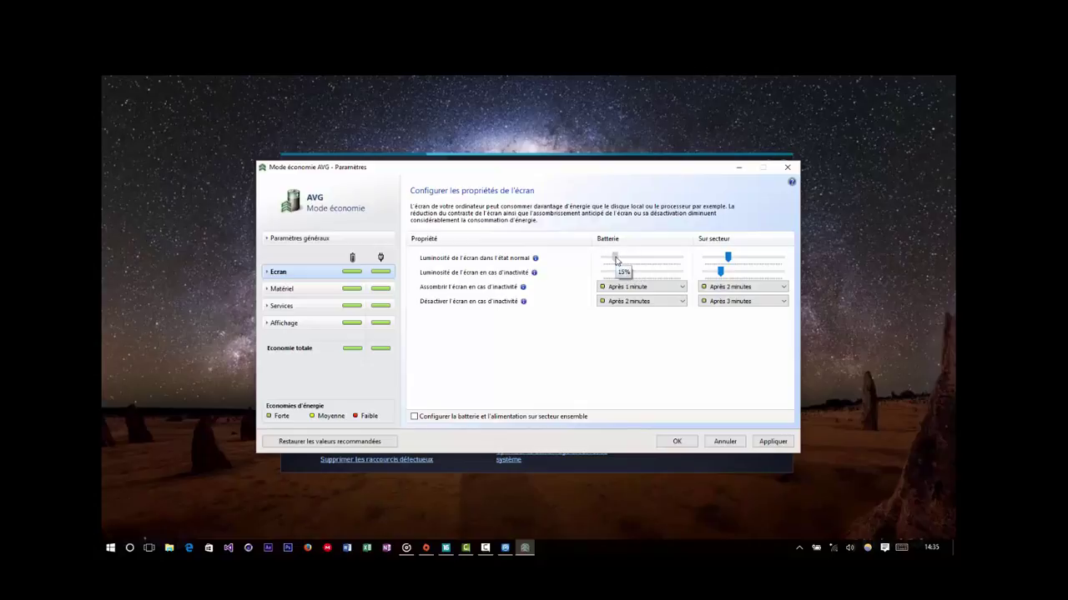
pyautogui.moveTo(616, 261); pyautogui.dragTo(611, 263)
pyautogui.moveTo(727, 257); pyautogui.dragTo(737, 265)
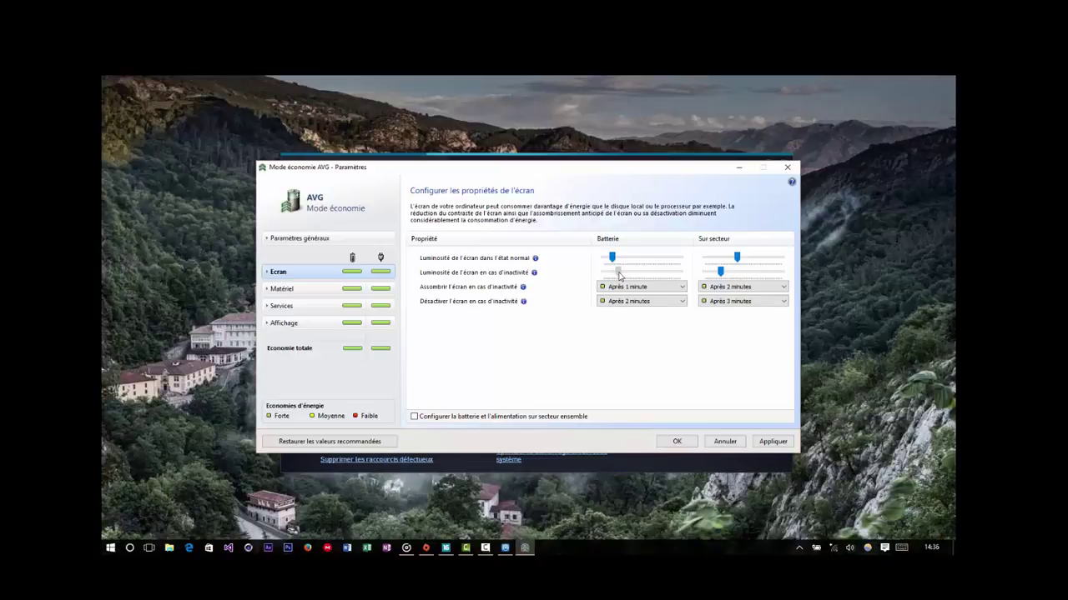
pyautogui.moveTo(619, 276); pyautogui.dragTo(608, 279)
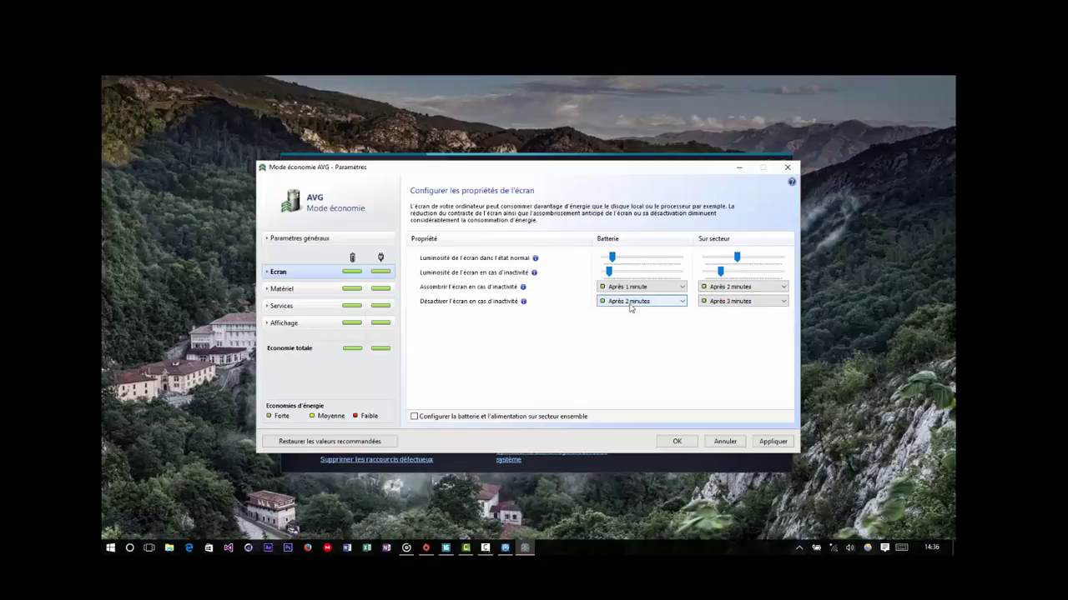
# Review the Matériel options for disk standby and W-LAN/Bluetooth savings on battery and processor savings on mains power
pyautogui.click(304, 292)
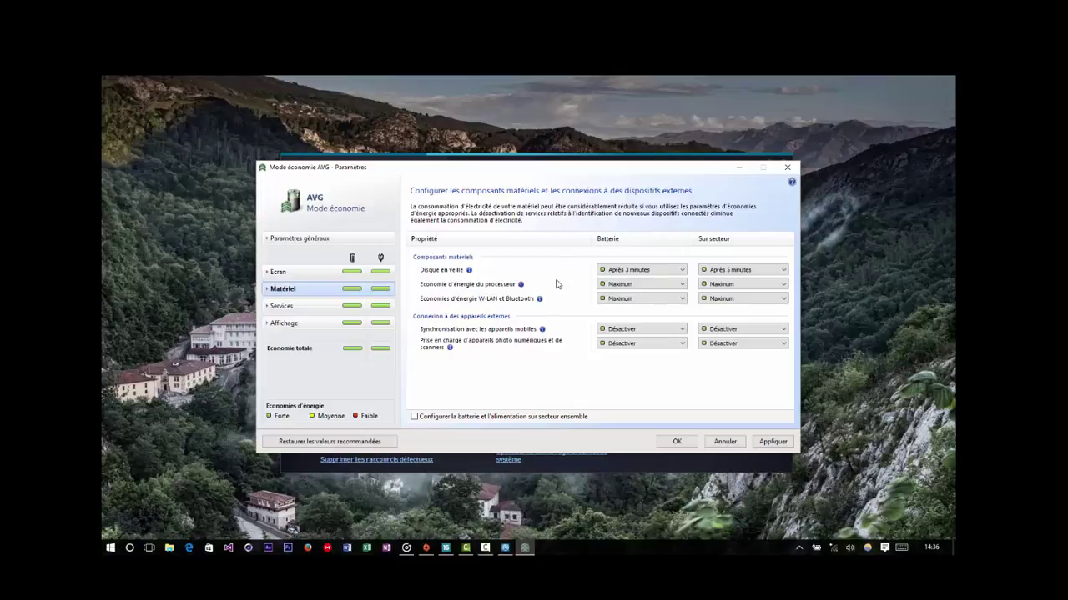
pyautogui.click(618, 272)
pyautogui.click(584, 280)
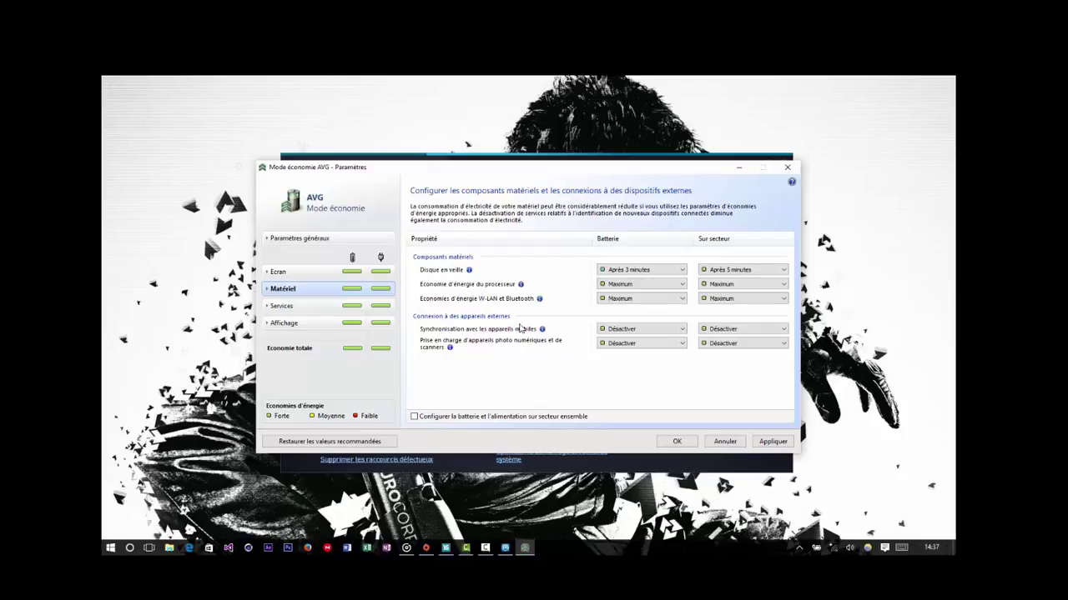
pyautogui.click(614, 297)
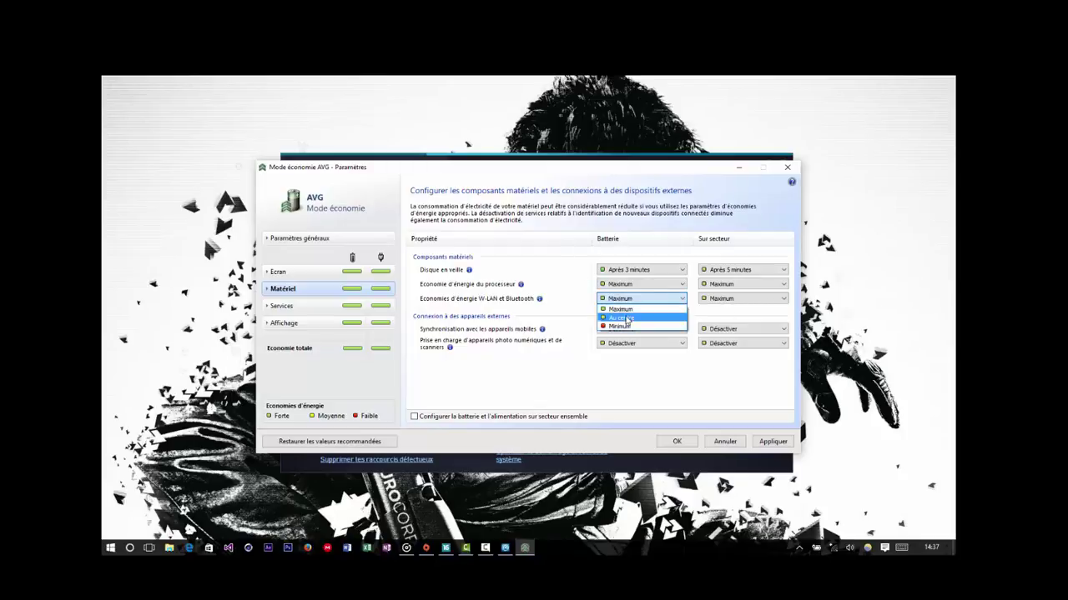
pyautogui.click(588, 307)
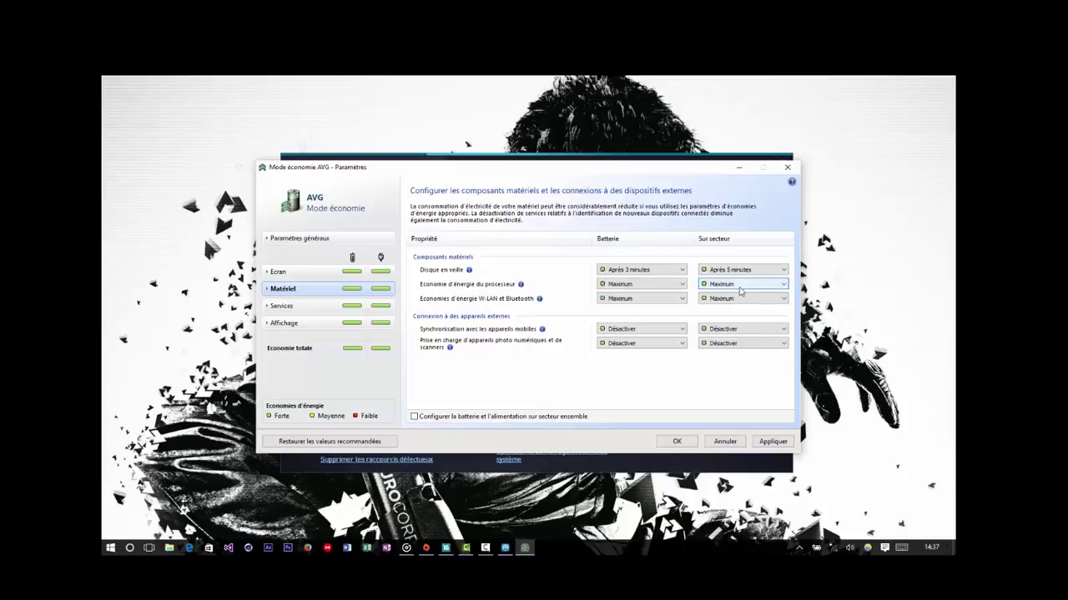
pyautogui.click(738, 286)
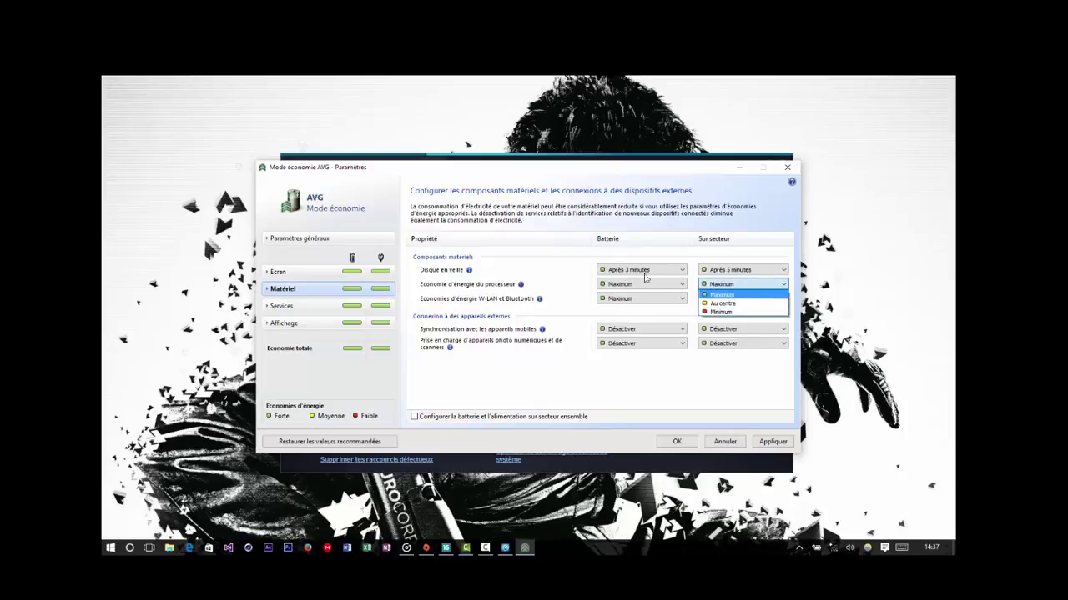
pyautogui.click(547, 287)
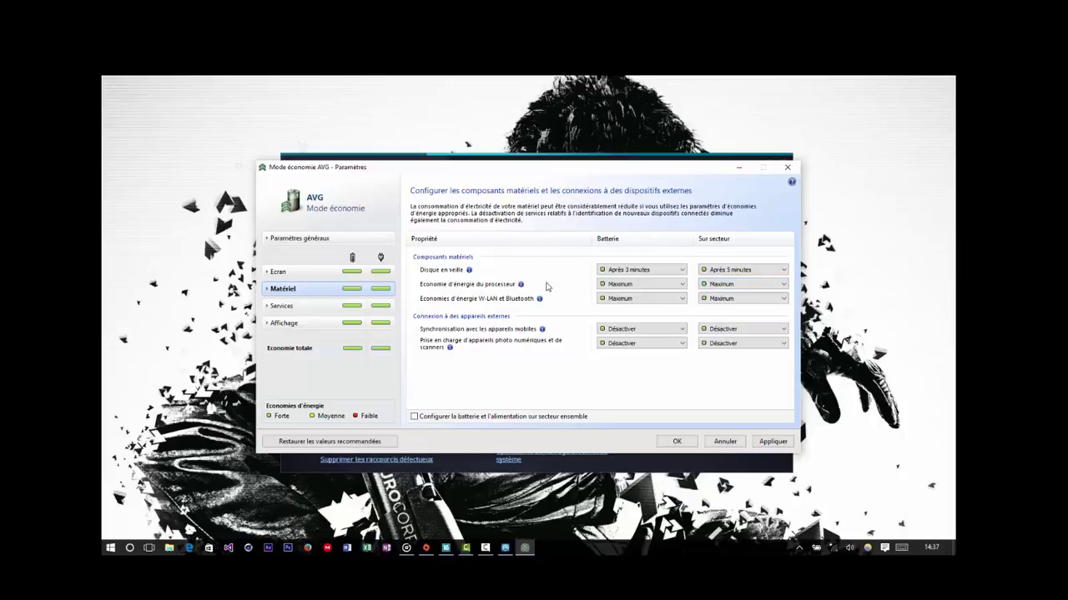
# Set the processor and the W-LAN and Bluetooth energy savings on mains power to Minimum
pyautogui.click(750, 287)
pyautogui.click(738, 312)
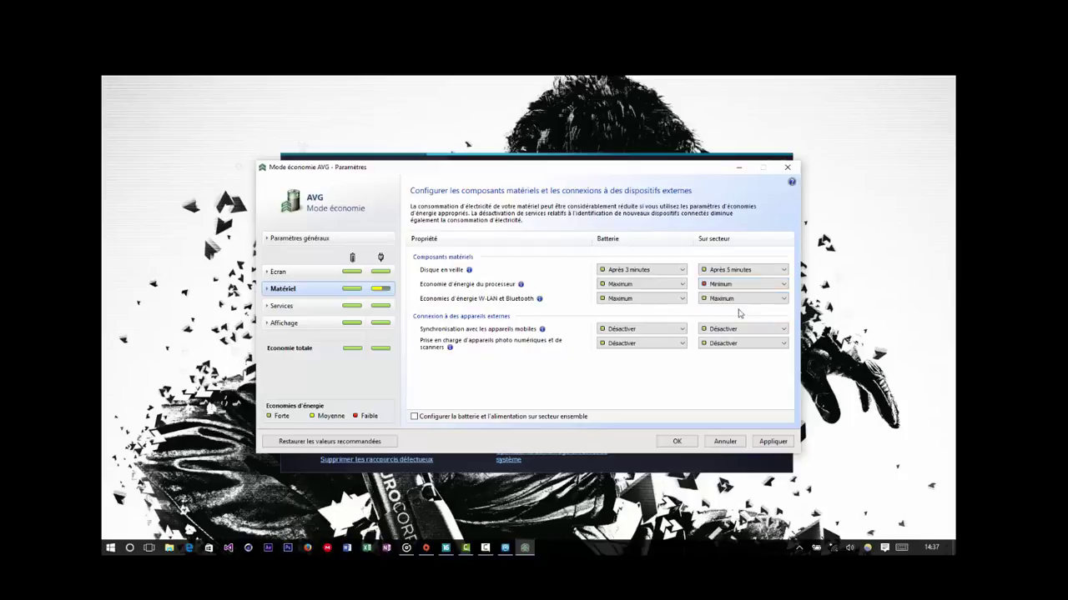
pyautogui.click(742, 298)
pyautogui.click(726, 333)
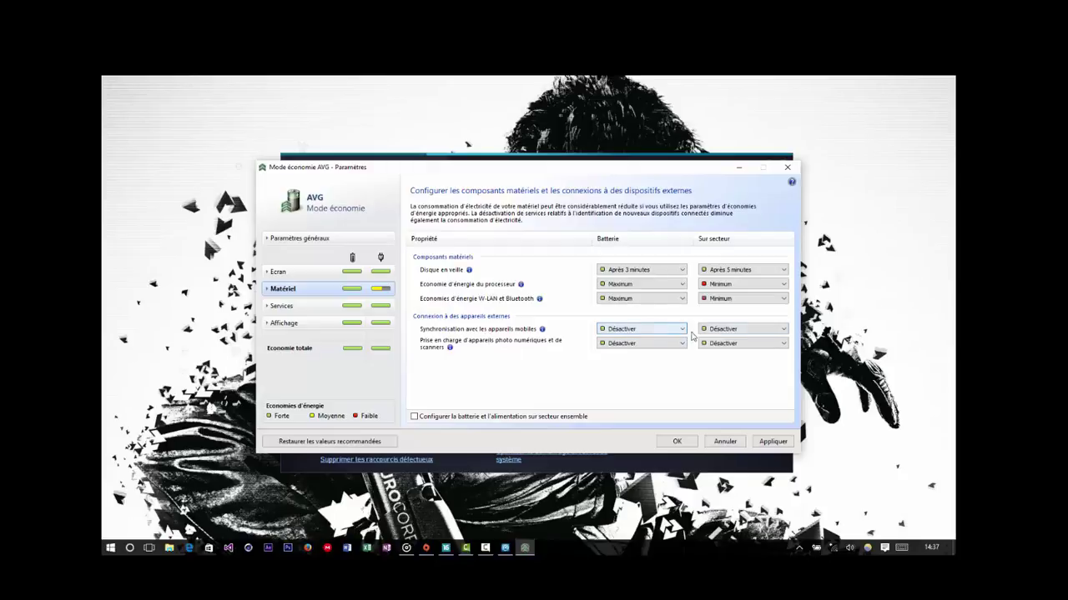
# Set mobile device synchronisation and digital camera and scanner support on mains power to "Ne pas désactiver"
pyautogui.click(722, 332)
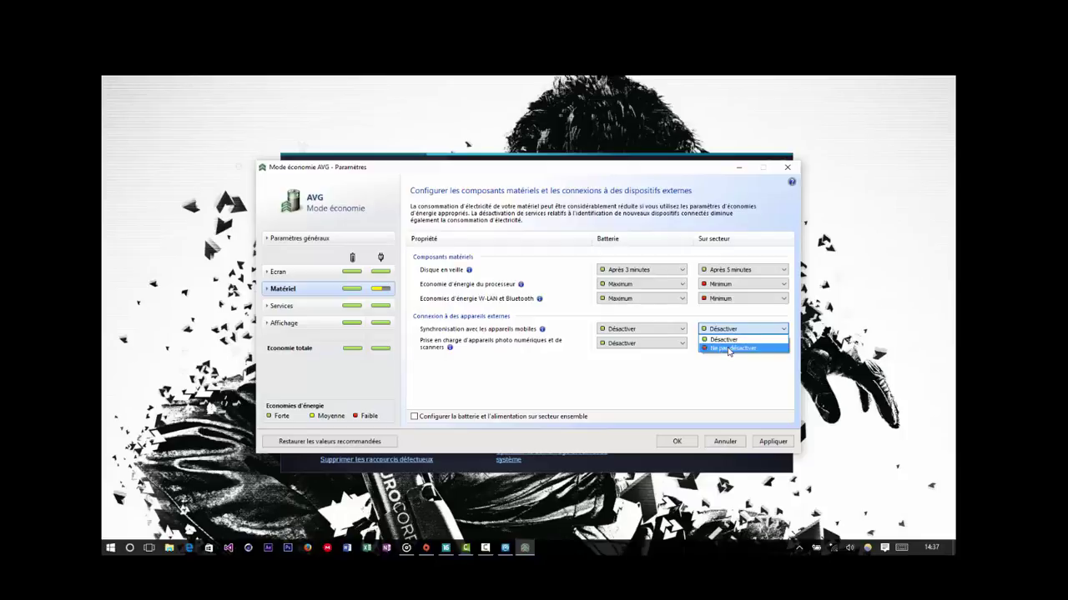
pyautogui.click(729, 348)
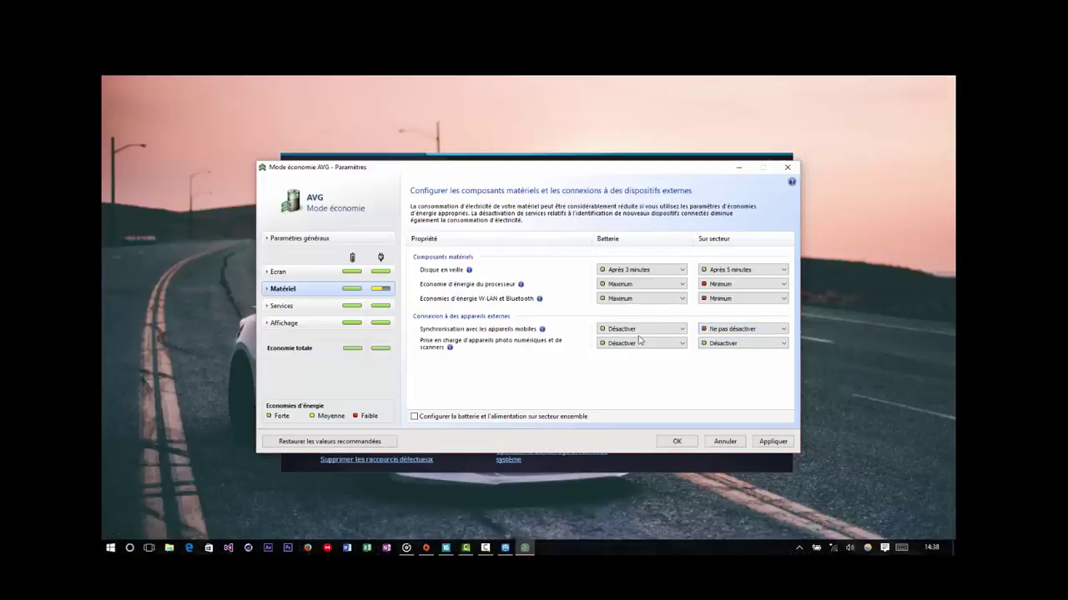
pyautogui.click(724, 330)
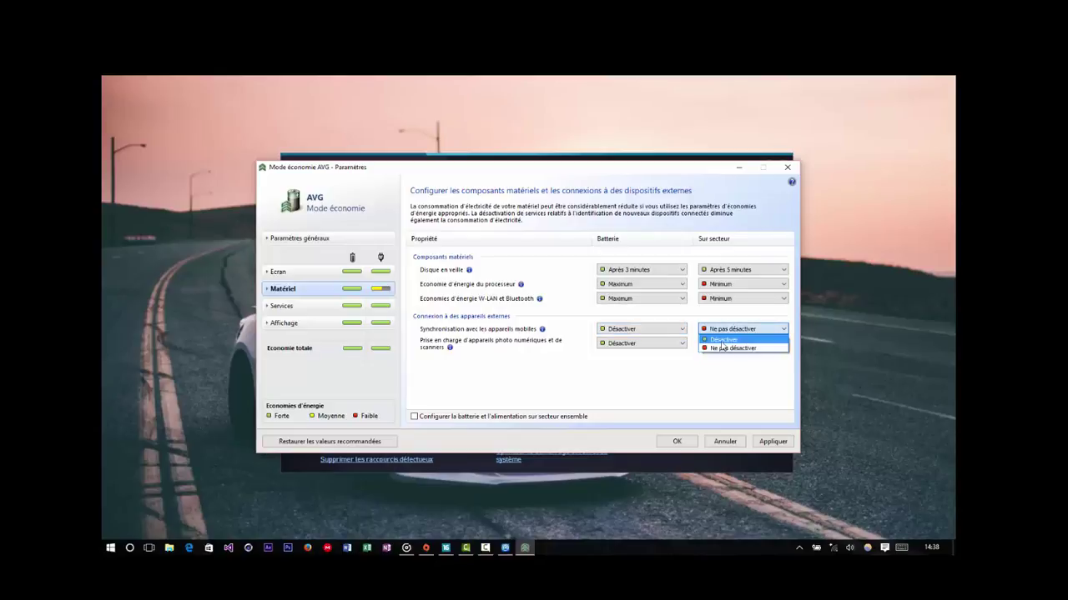
pyautogui.click(721, 340)
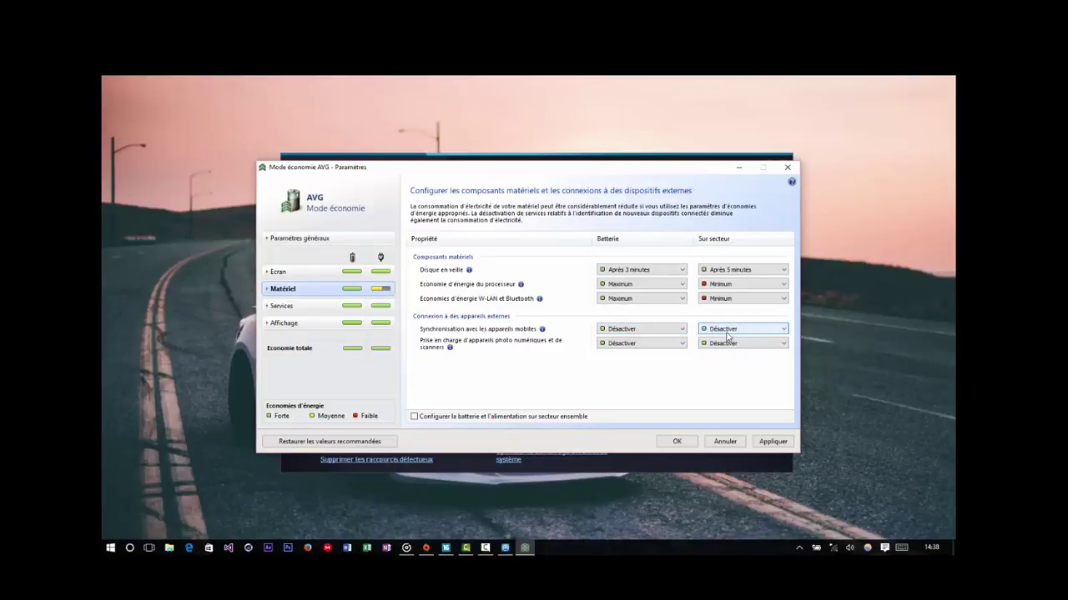
pyautogui.click(727, 332)
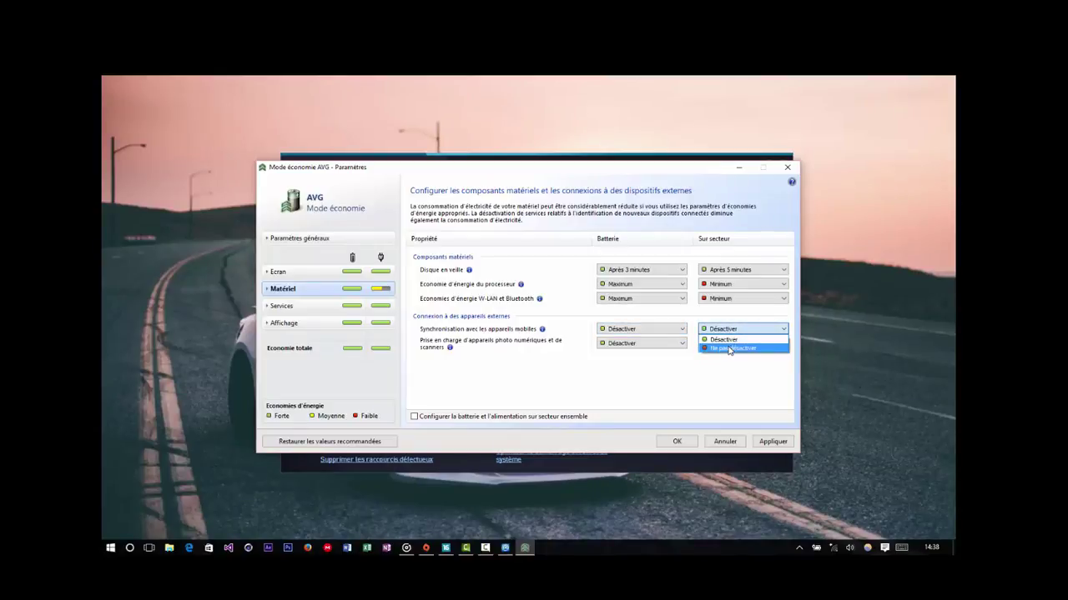
pyautogui.click(729, 349)
pyautogui.click(729, 344)
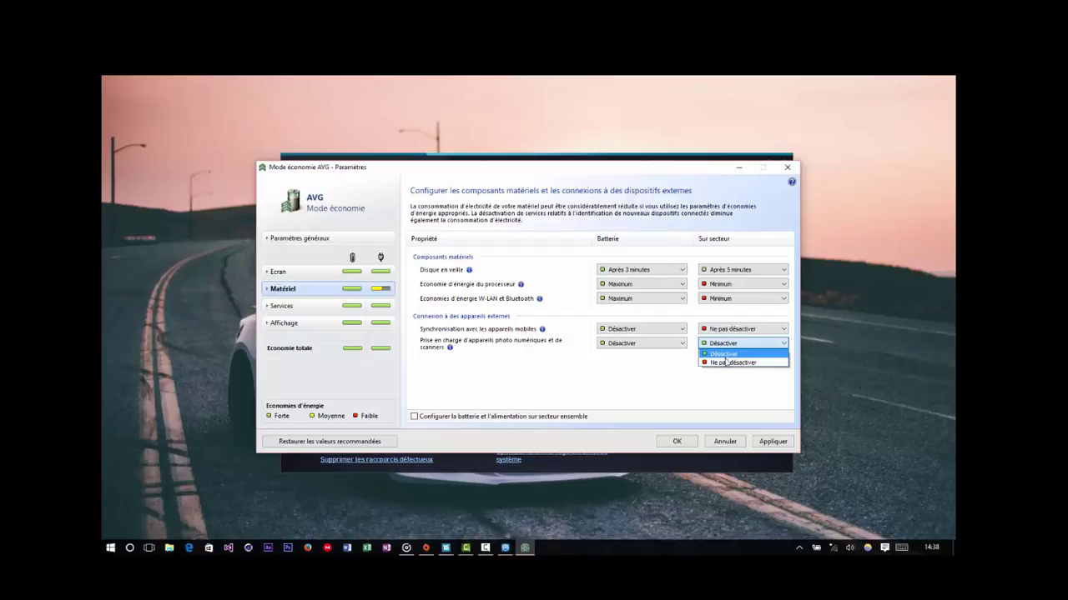
pyautogui.click(723, 362)
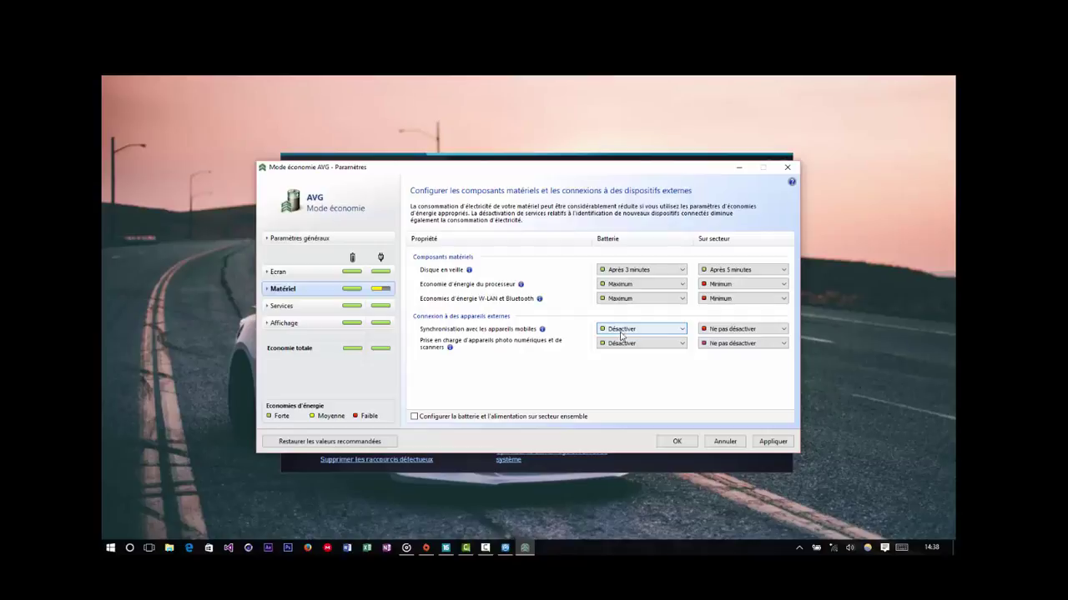
# Review the Services settings and, under Affichage, set the window transparency effect on mains power to "Ne pas désactiver"
pyautogui.click(287, 308)
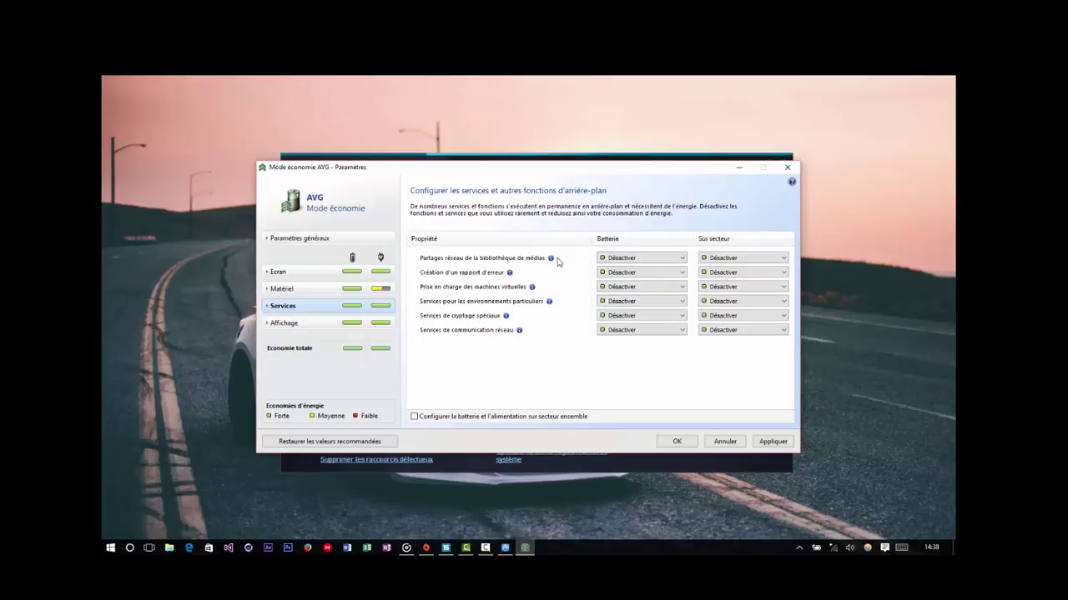
pyautogui.click(299, 325)
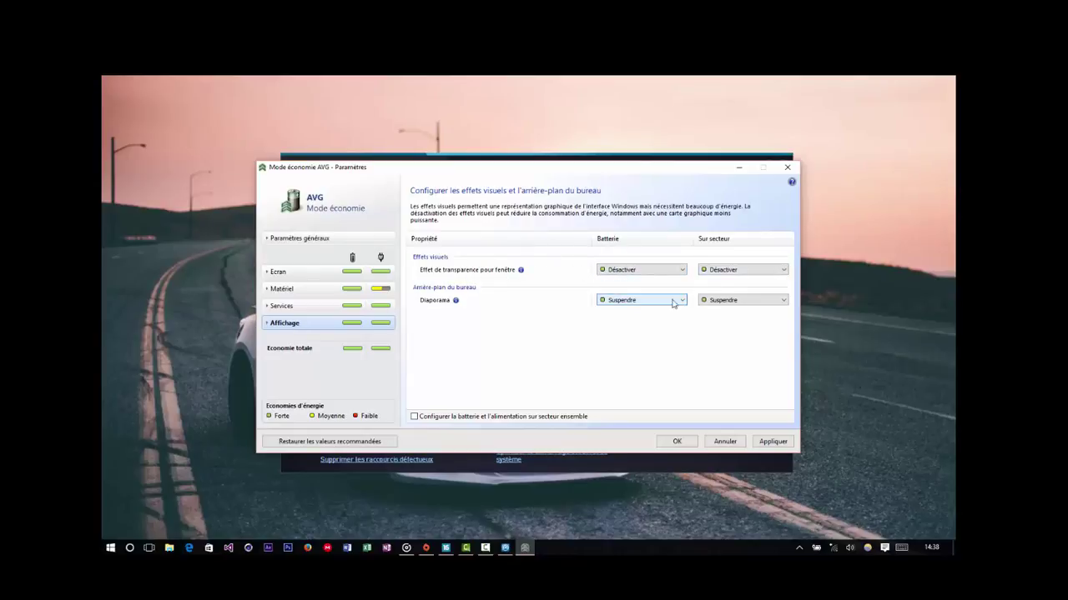
pyautogui.click(726, 272)
pyautogui.click(728, 289)
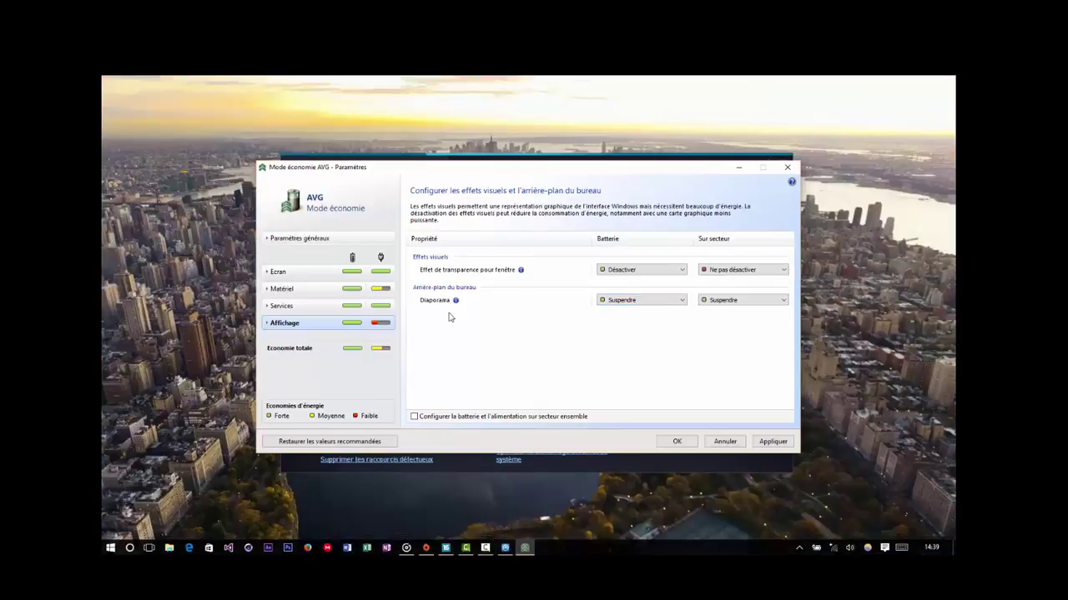
# Set the desktop background slideshow on mains power to "Ne pas suspendre" and save the Mode économie settings
pyautogui.click(722, 300)
pyautogui.click(722, 319)
pyautogui.click(163, 215)
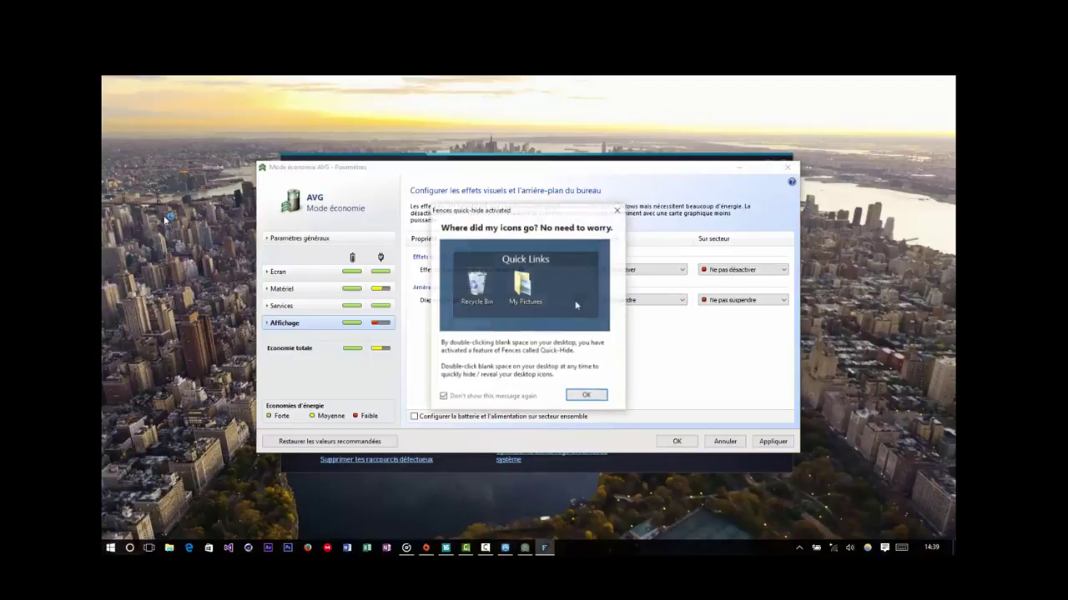
pyautogui.click(584, 397)
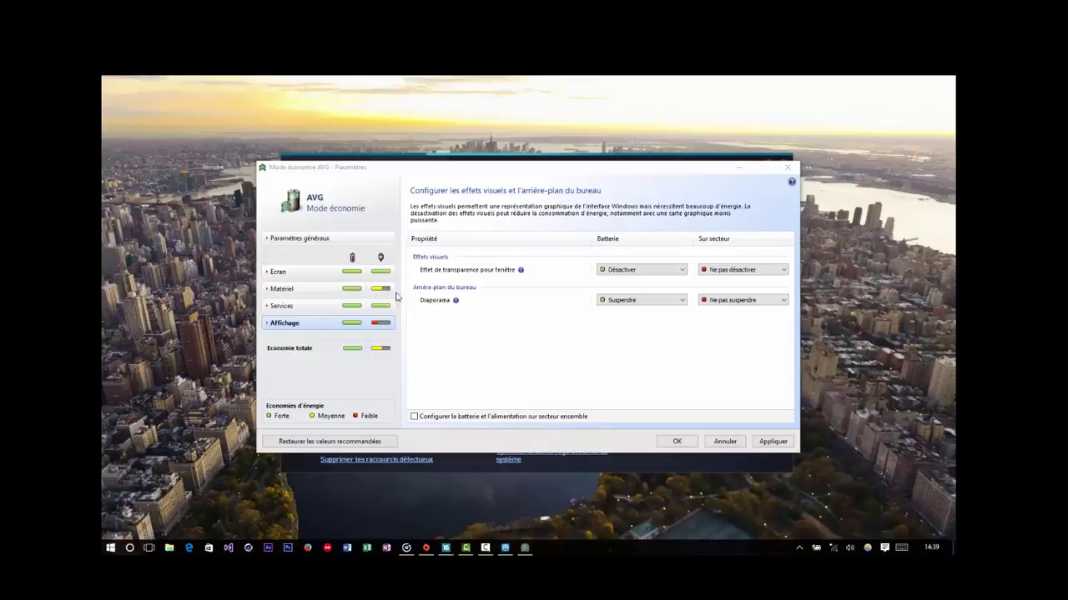
pyautogui.click(302, 353)
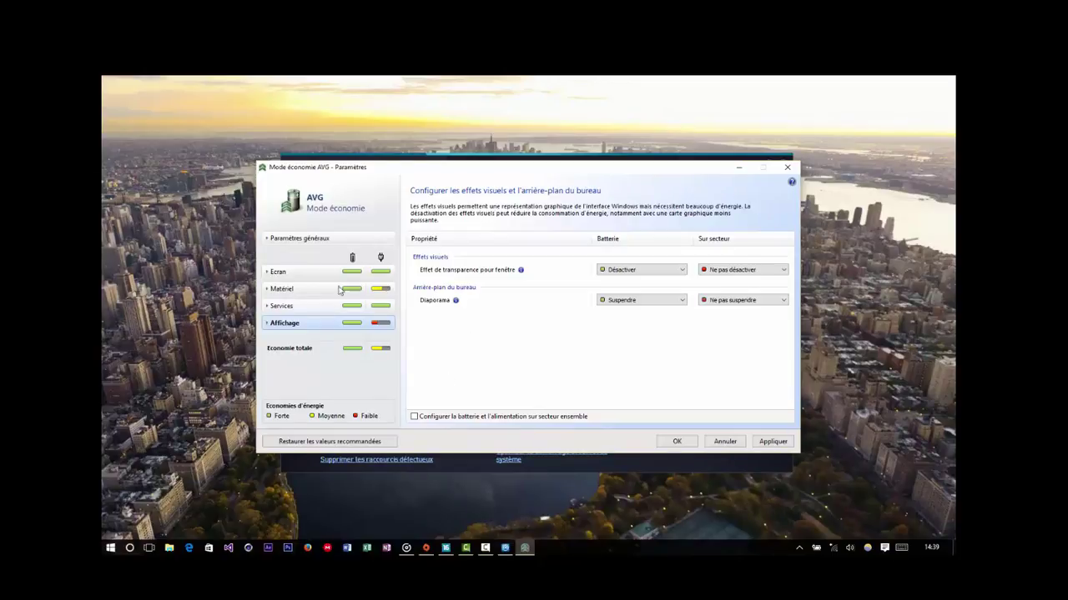
pyautogui.click(768, 444)
pyautogui.click(687, 444)
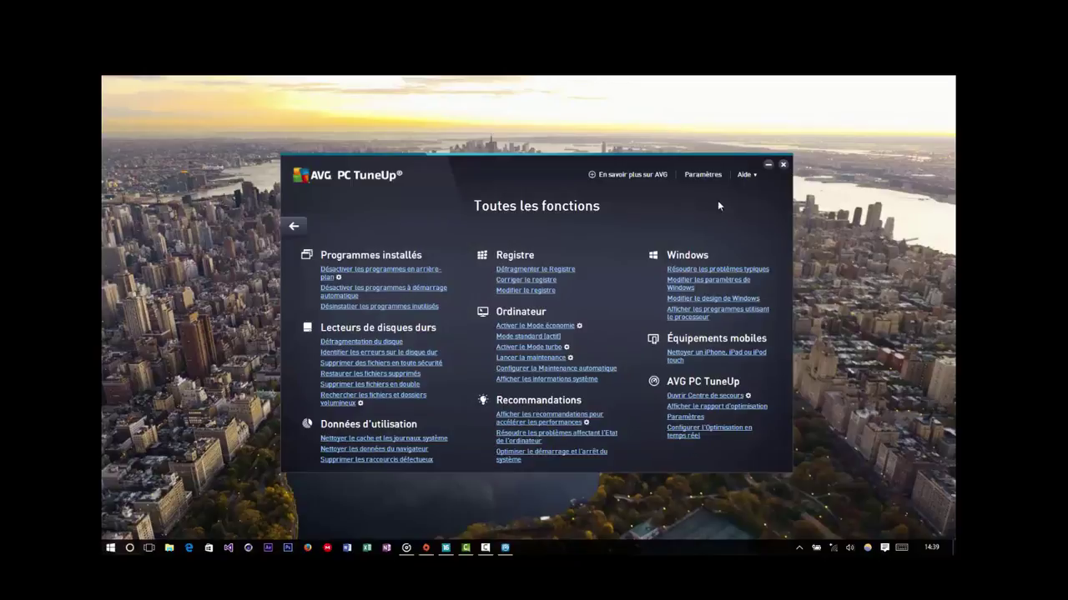
# Close the "Toutes les fonctions" window and open the AVG PC TuneUp status panel from the hidden notification area icons
pyautogui.click(783, 166)
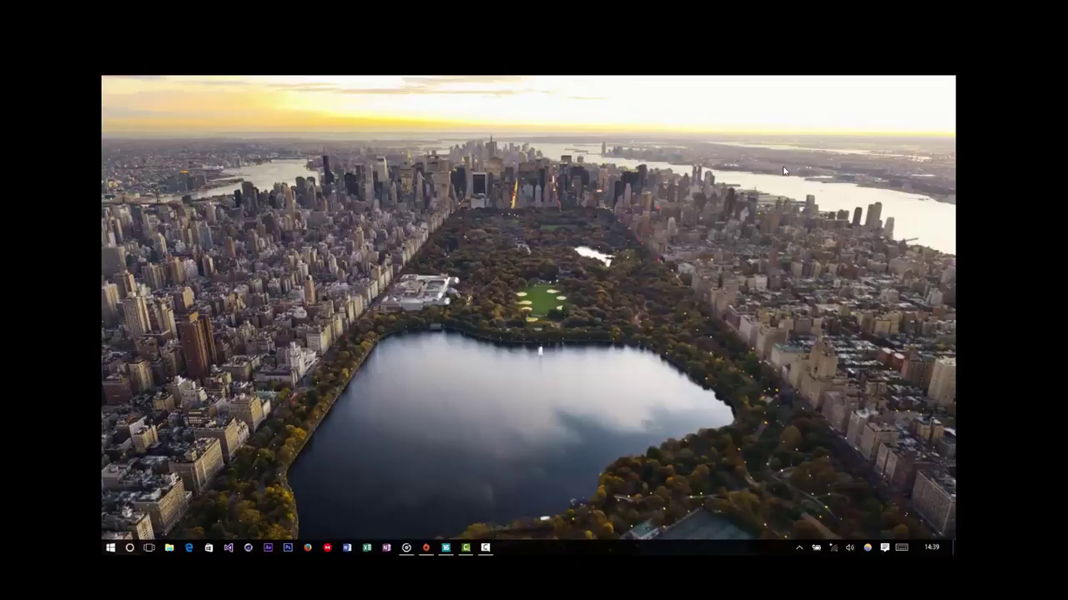
pyautogui.click(802, 548)
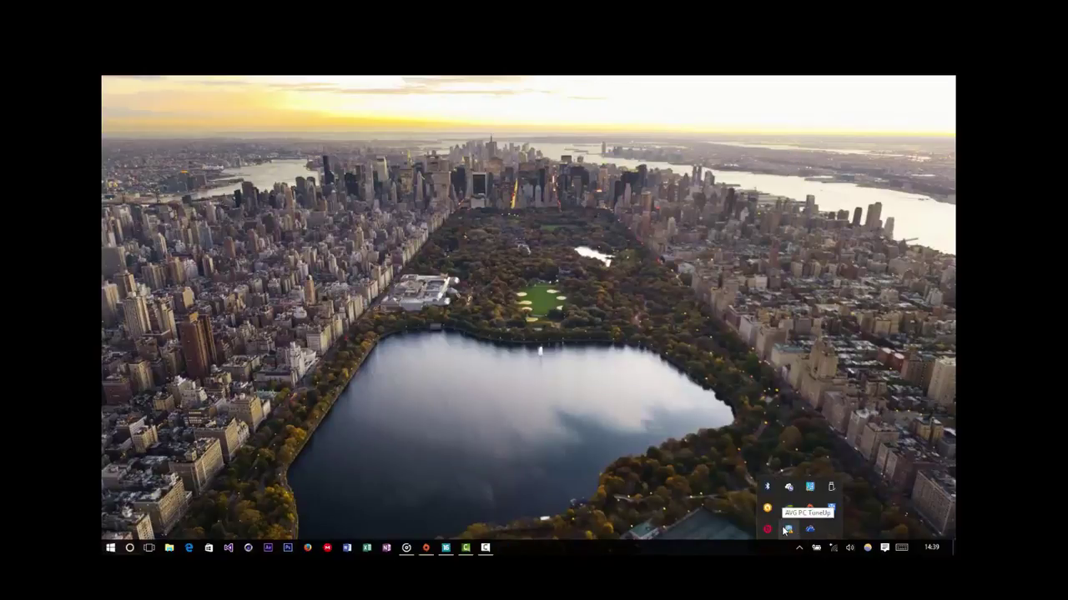
pyautogui.click(788, 529)
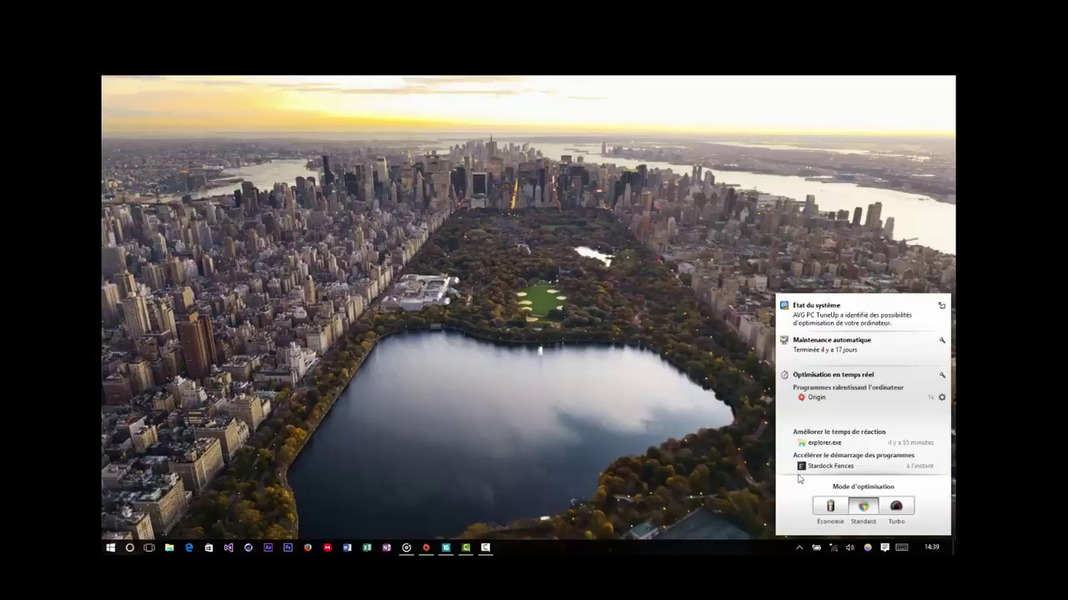